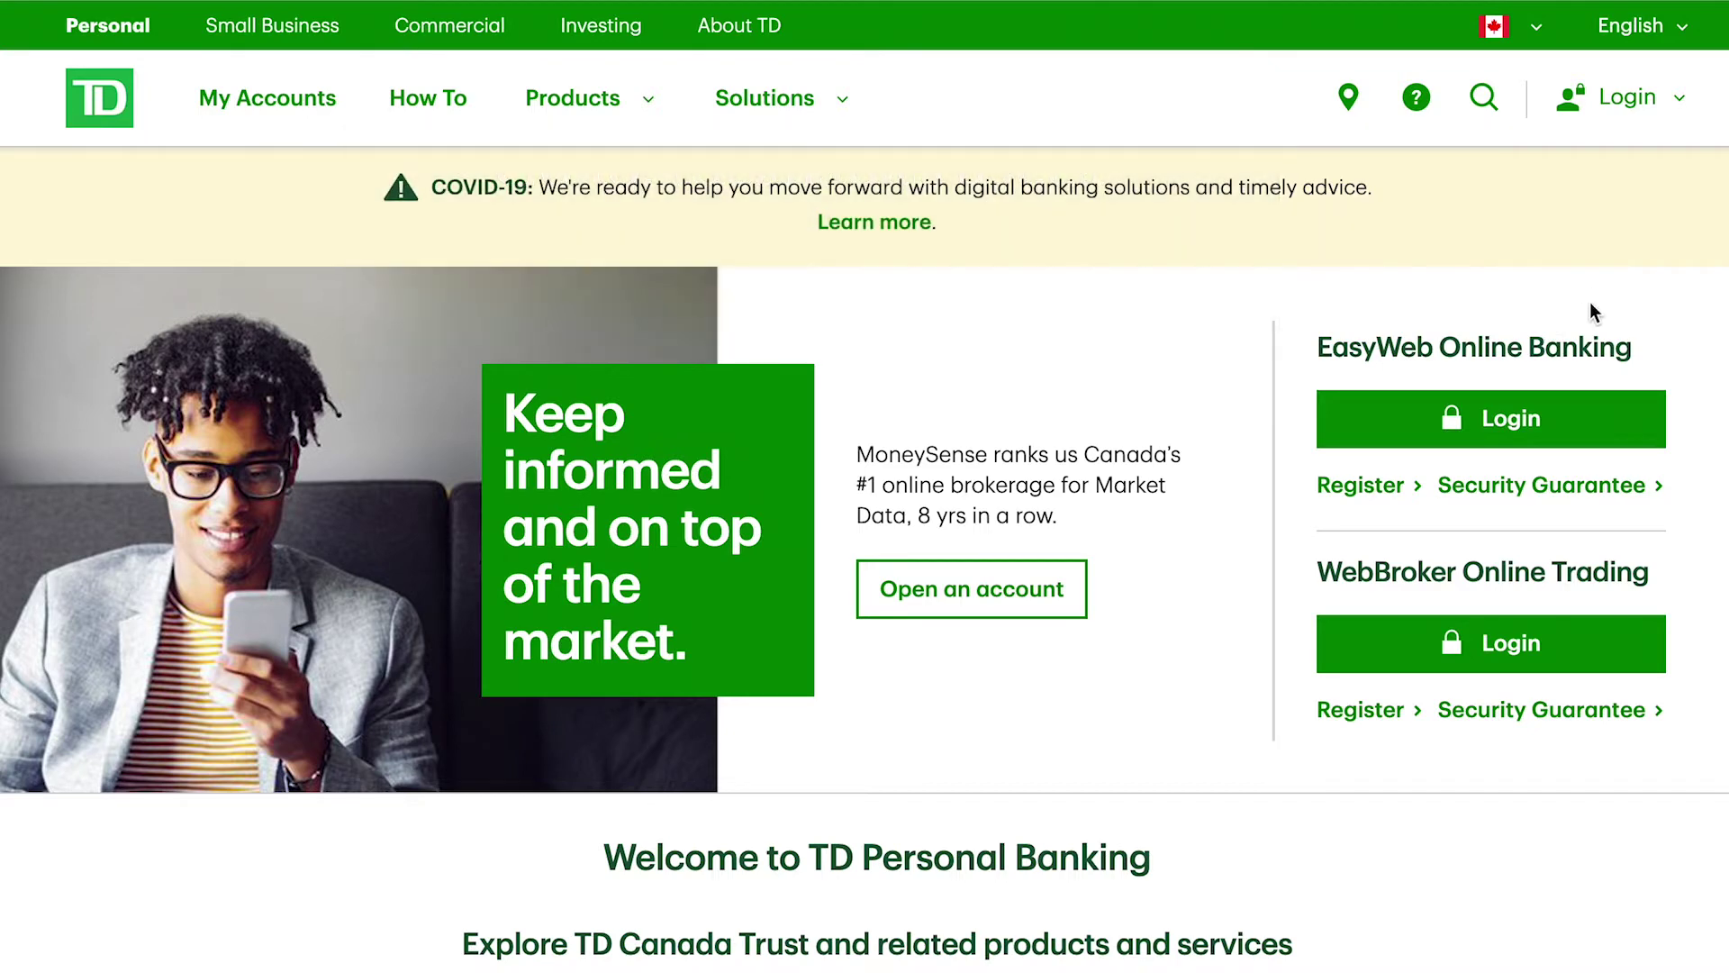
Step: Open the EasyWeb Online Banking login page from the TD Personal Banking home page
{"action": "left_click", "coordinate": [1520, 430]}
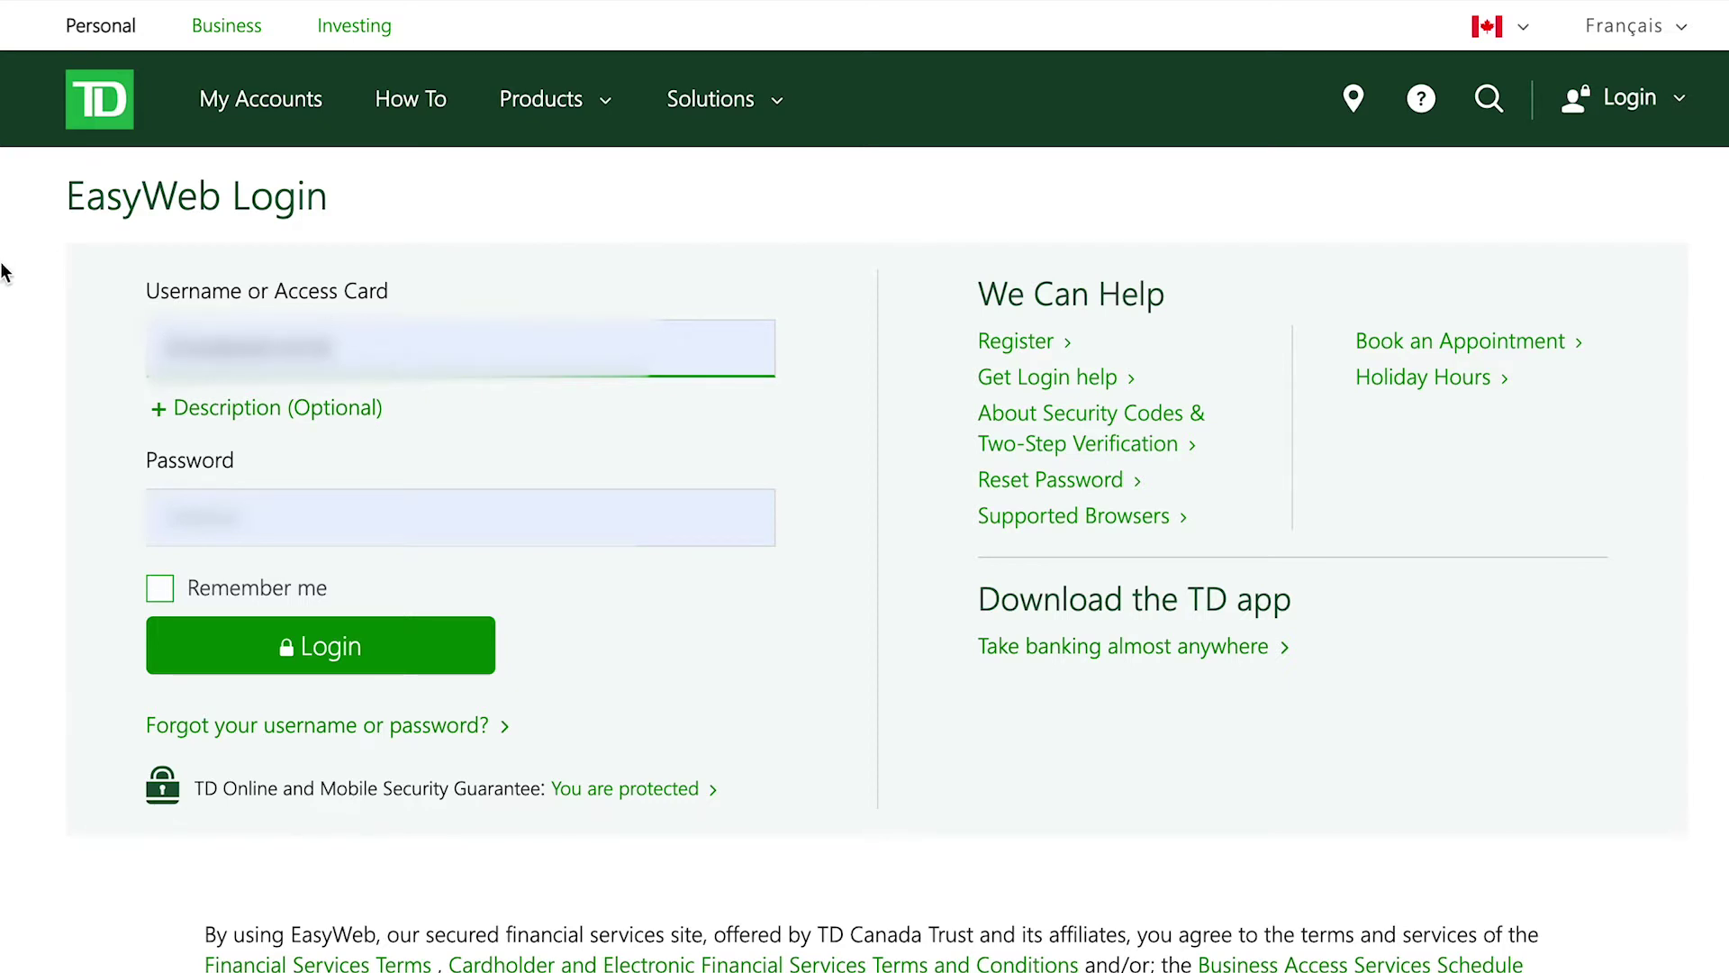
Step: Sign in with the saved credentials, turning Remember me on and back off first
{"action": "key", "text": "Tab"}
{"action": "left_click", "coordinate": [88, 601]}
{"action": "left_click", "coordinate": [161, 593]}
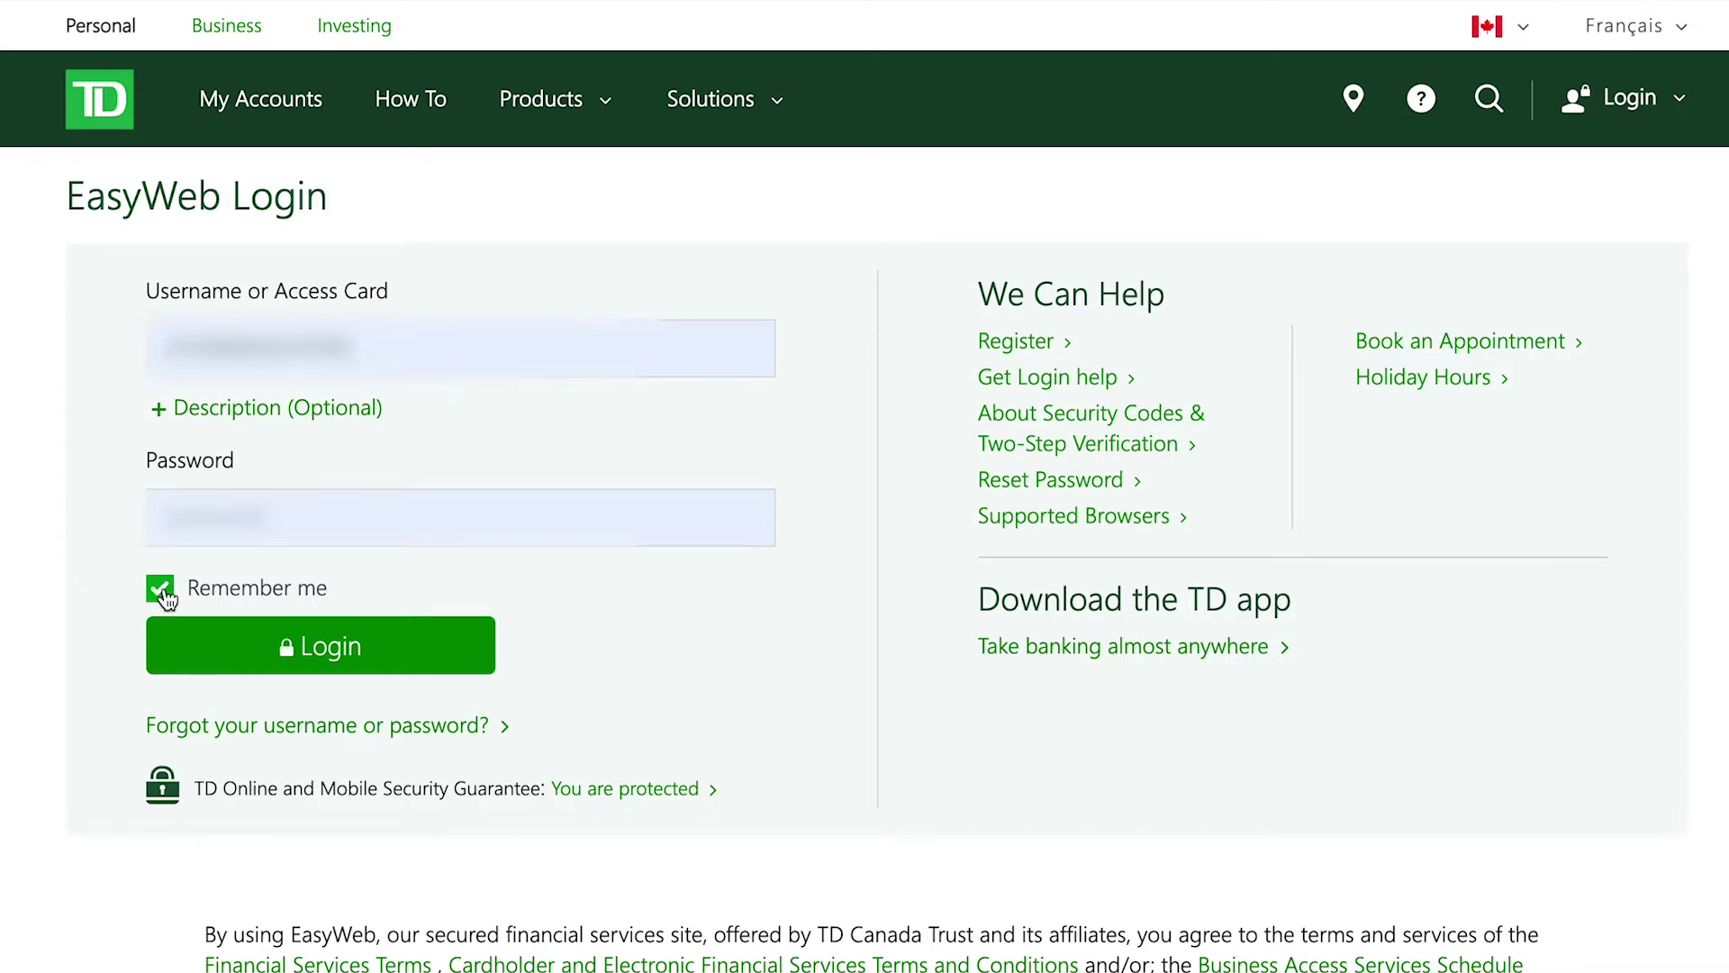
{"action": "left_click", "coordinate": [164, 597]}
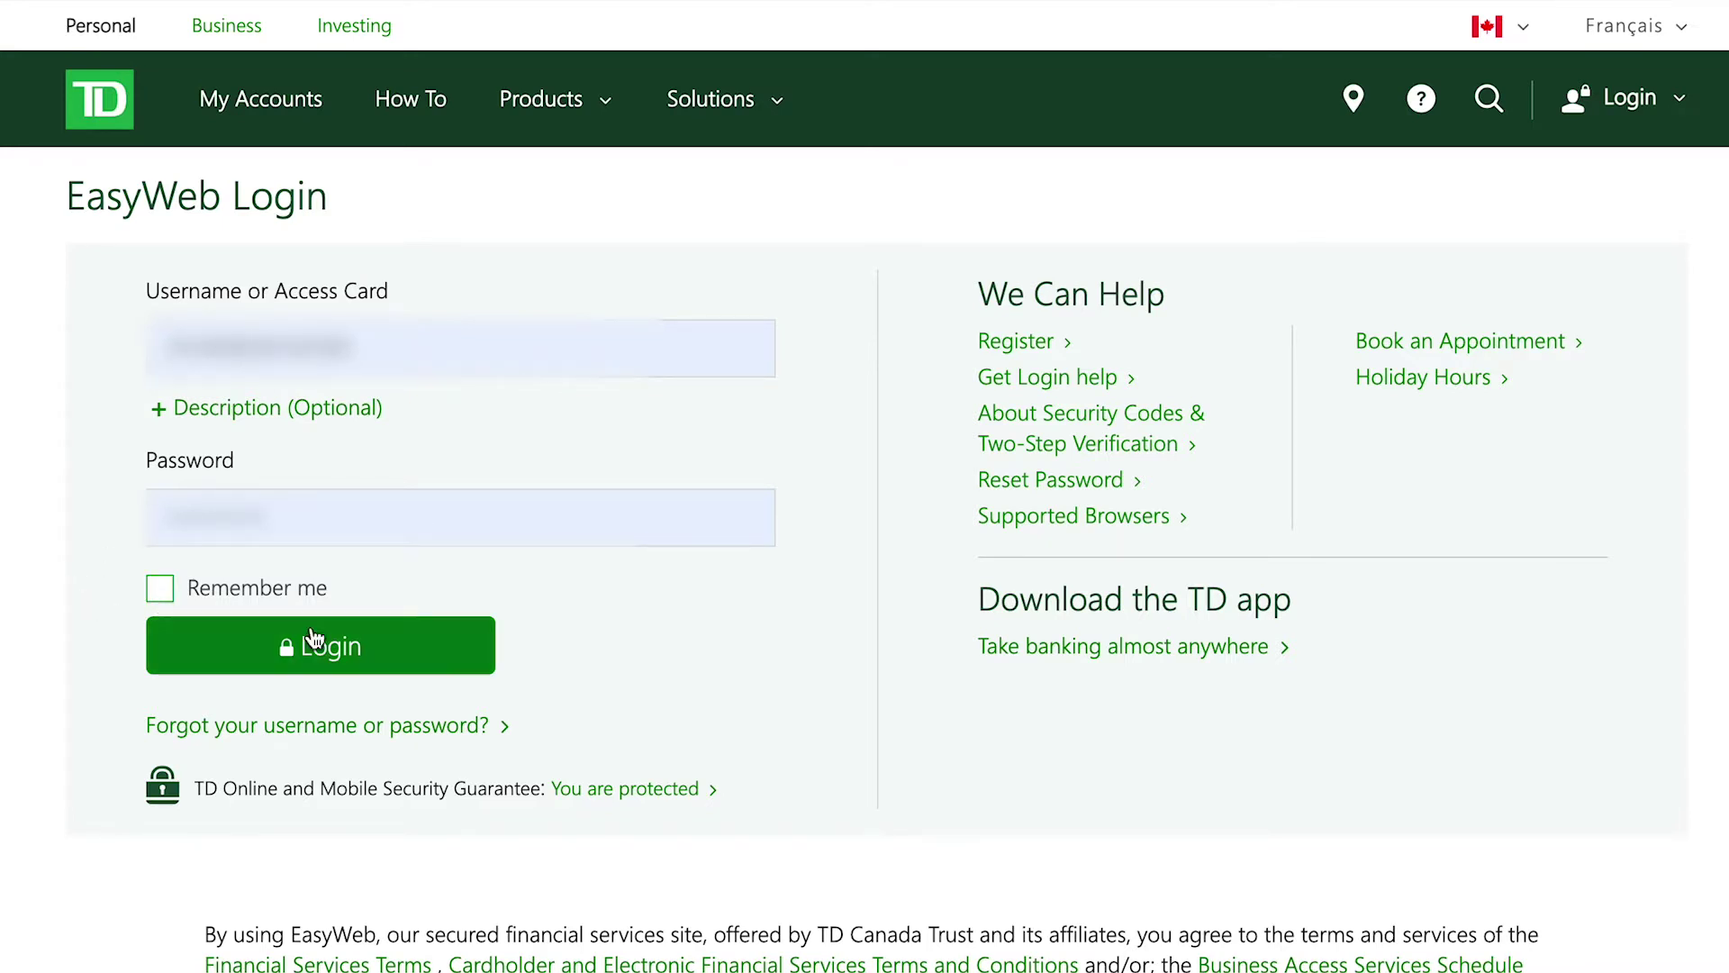
{"action": "left_click", "coordinate": [412, 655]}
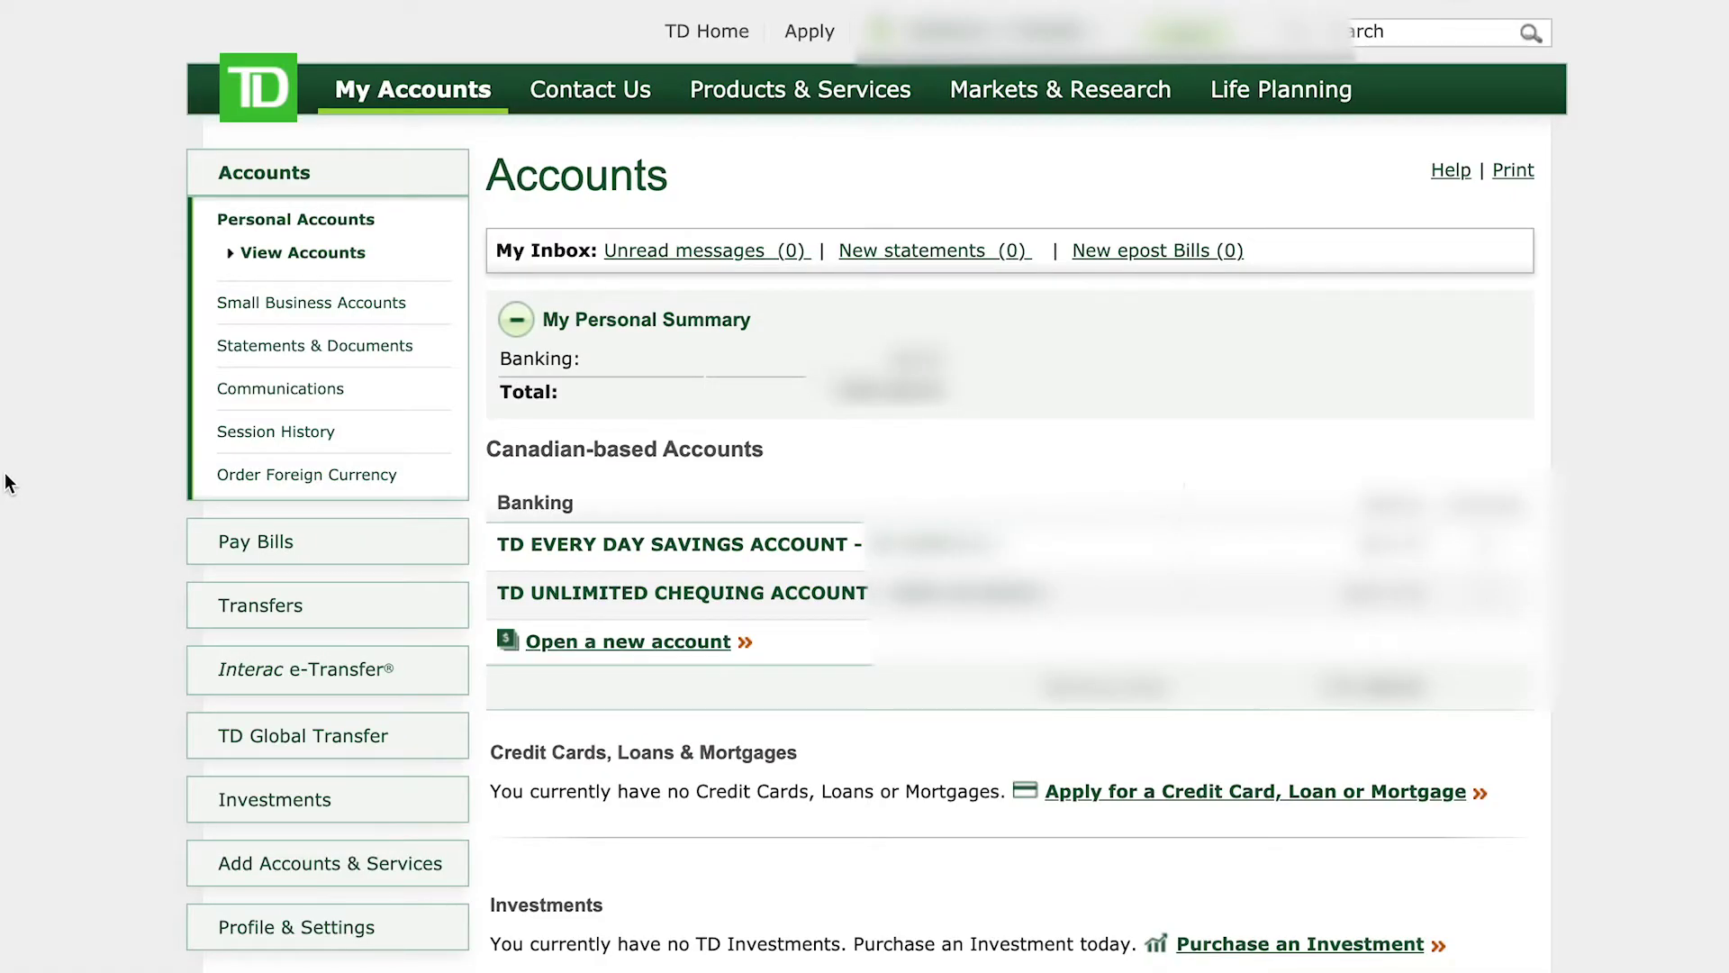
Step: Go to Pay Bills and start adding a new Canadian payee
{"action": "left_click", "coordinate": [276, 547]}
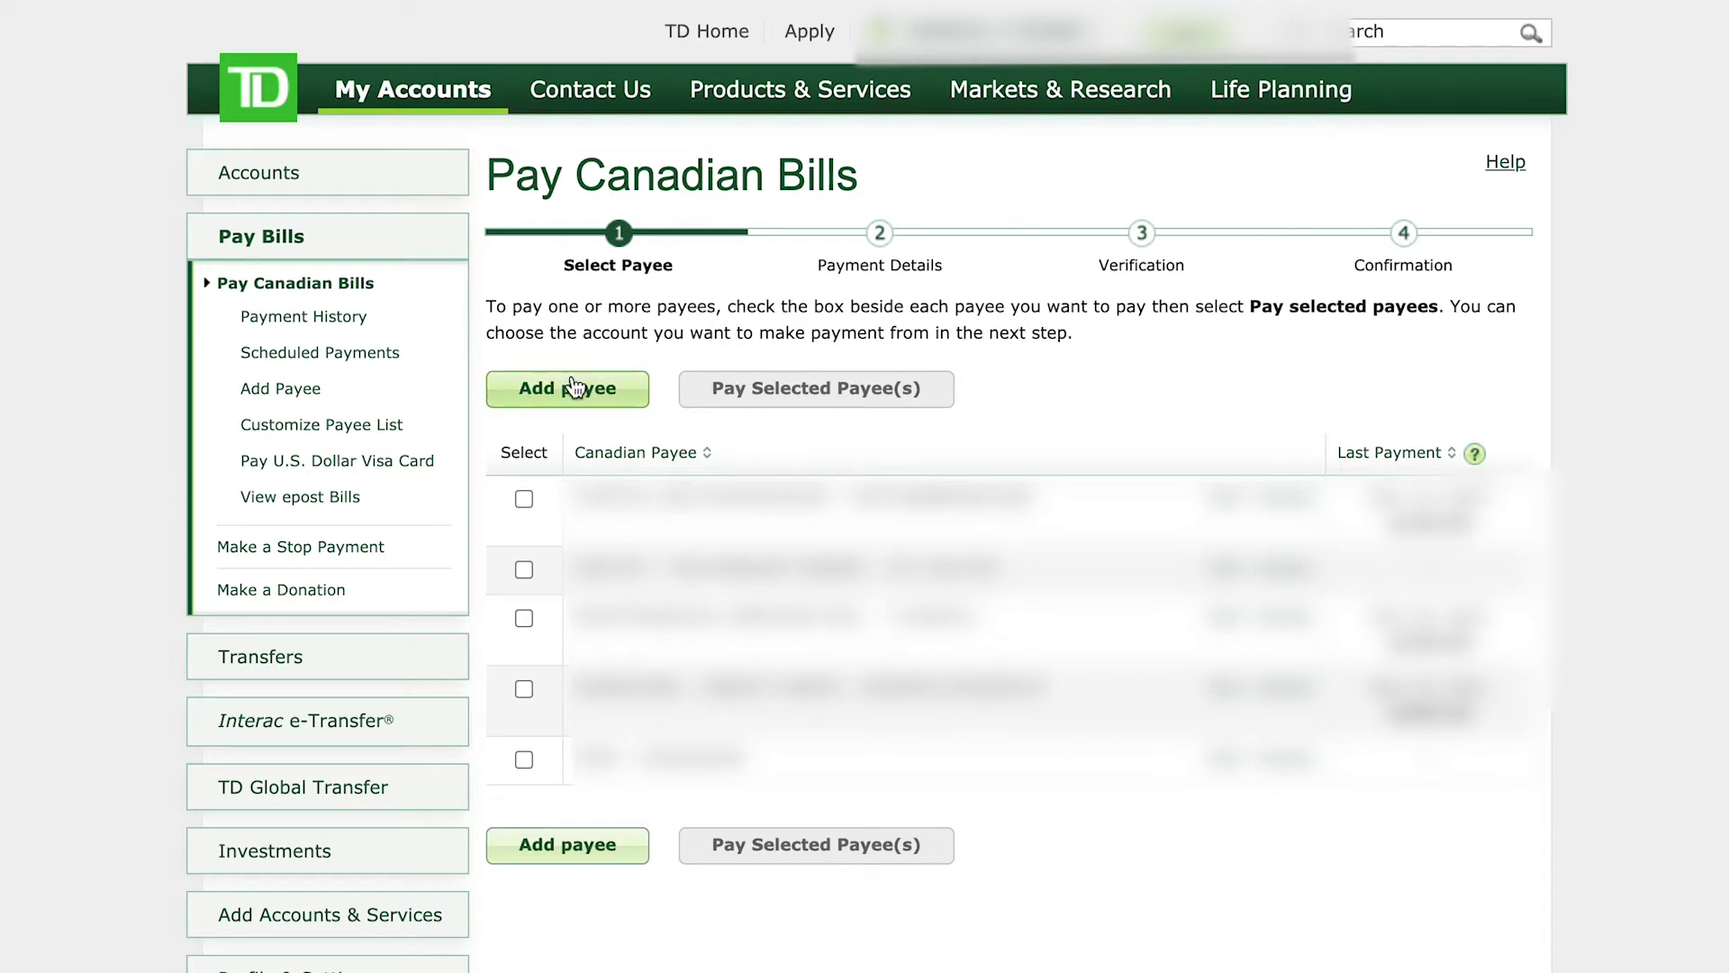
{"action": "left_click", "coordinate": [595, 397]}
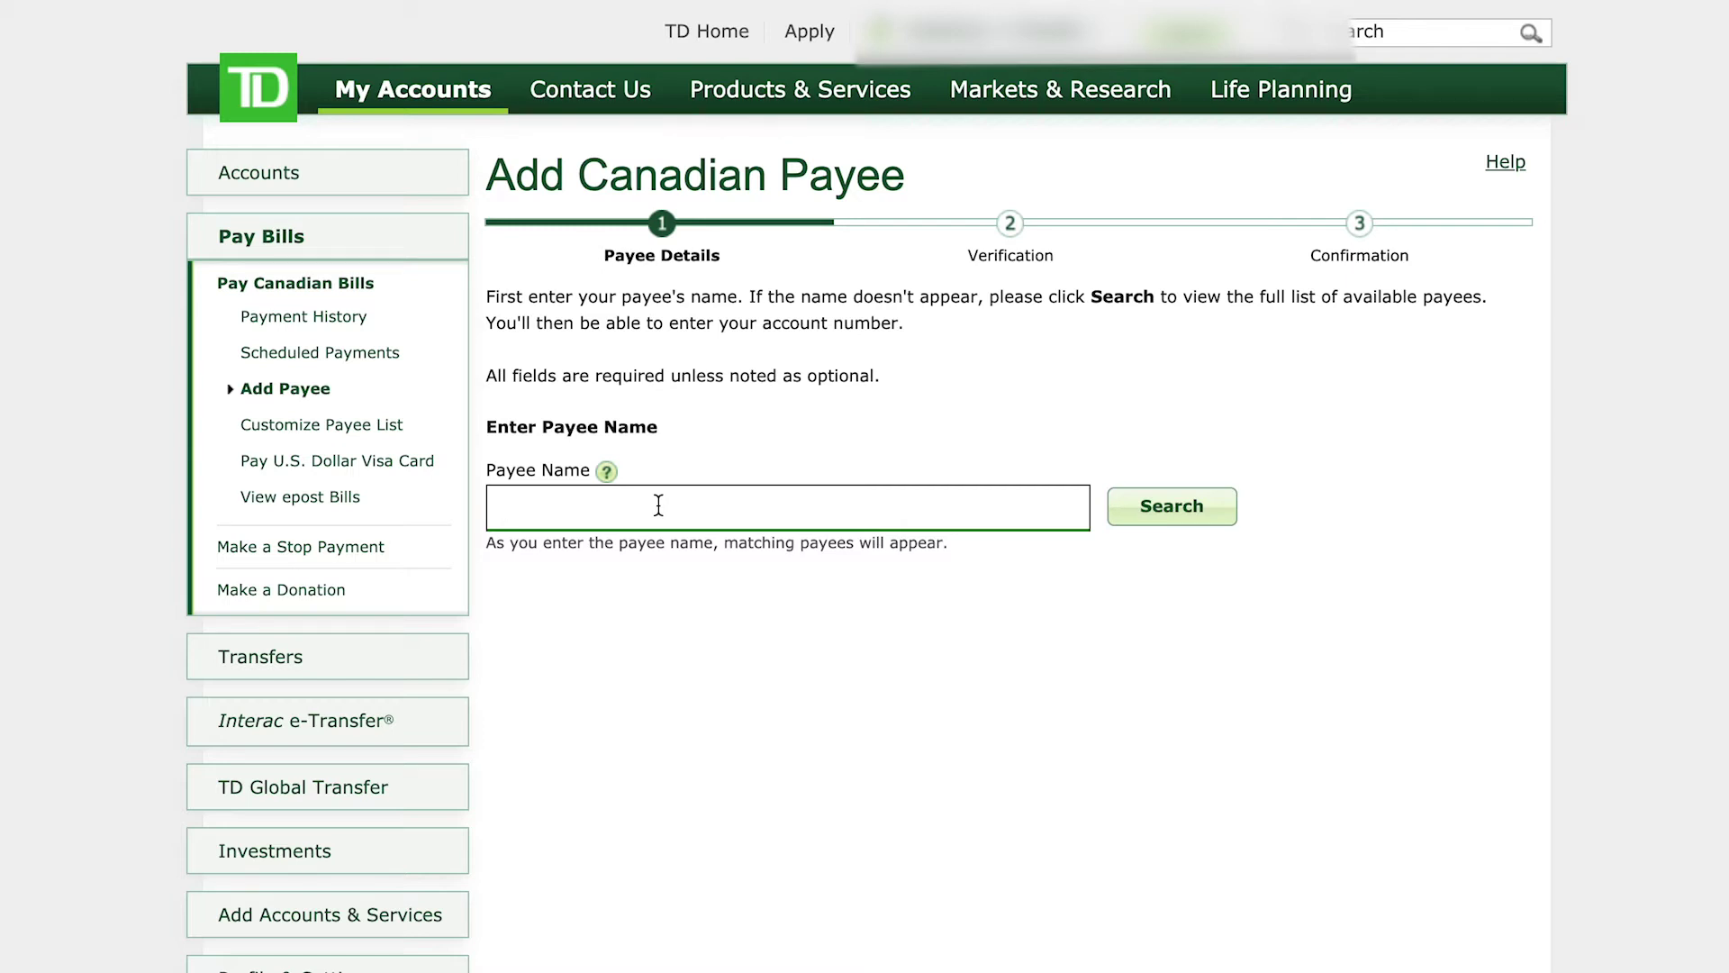
Step: Search 'best buy' and choose BEST BUY AUTO PARTS as the payee name
{"action": "type", "text": "best"}
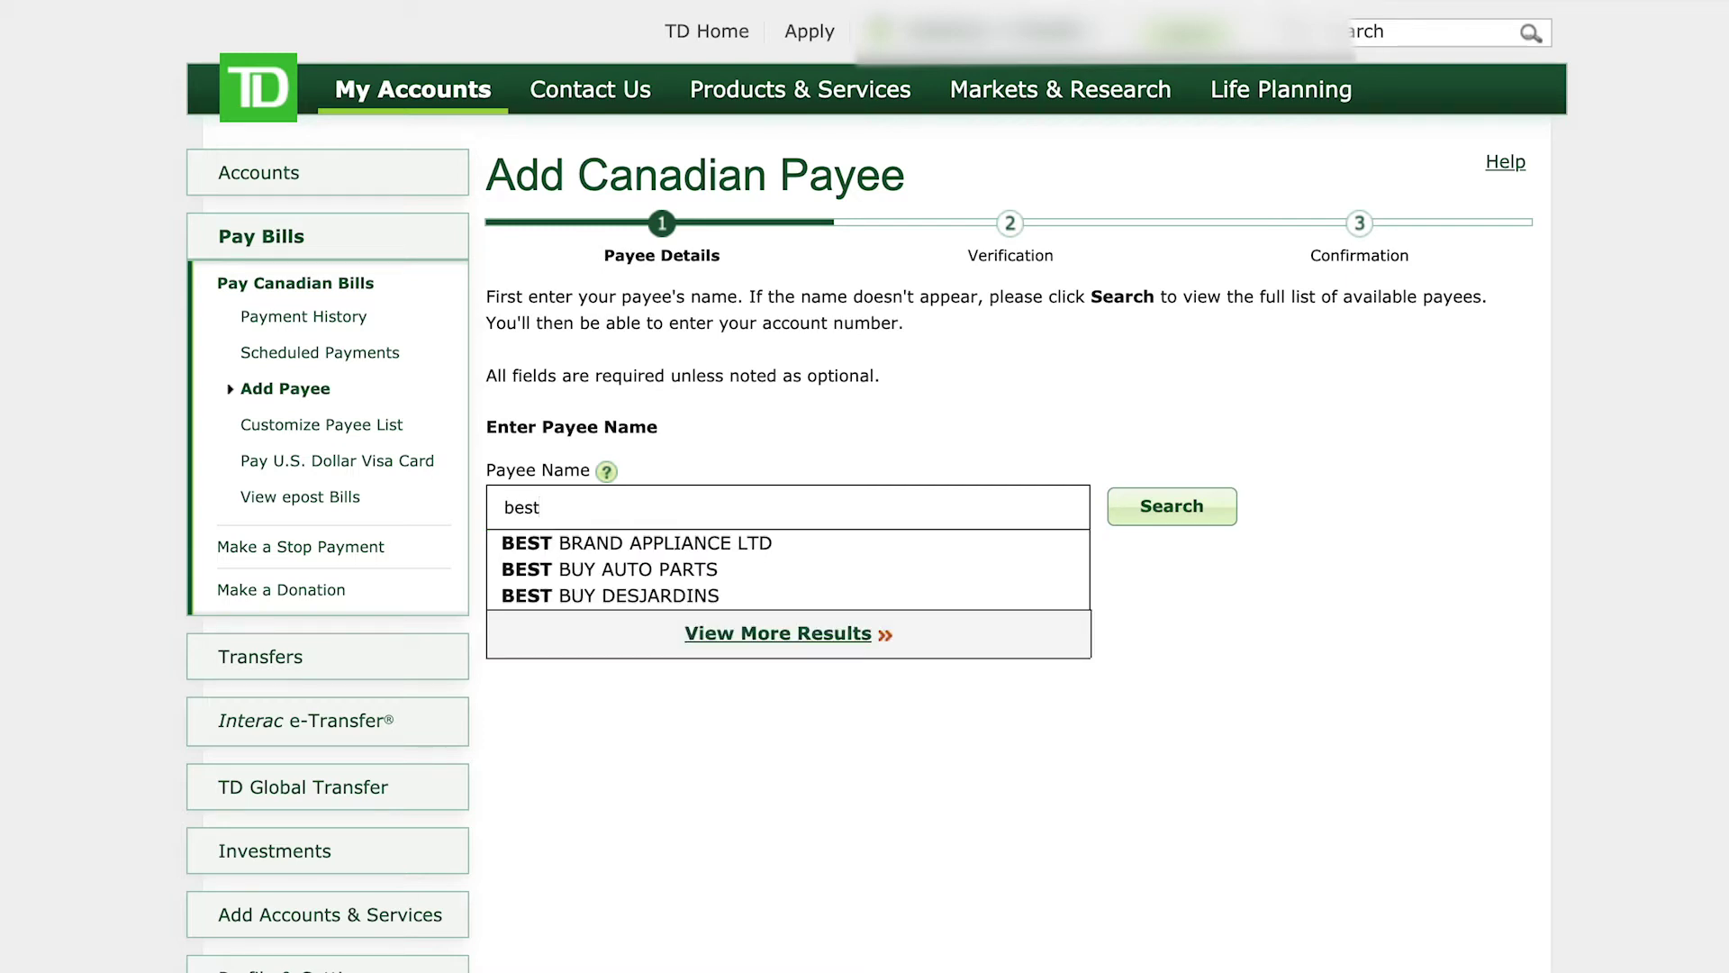
{"action": "type", "text": " buy"}
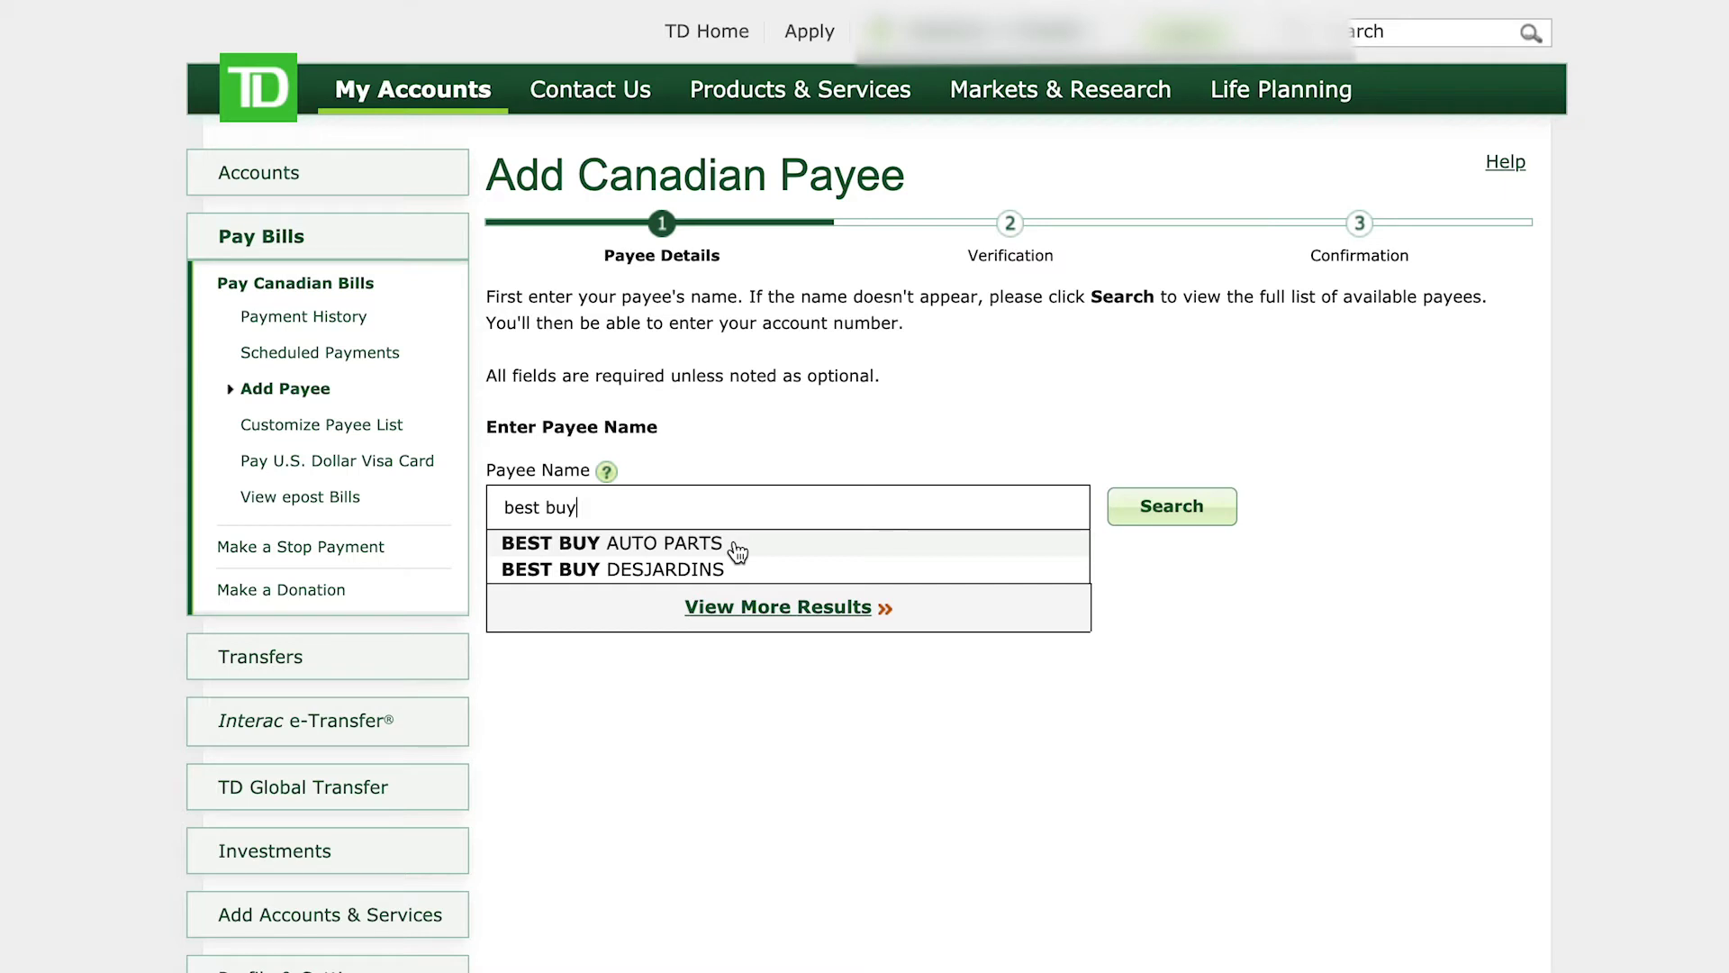
{"action": "left_click", "coordinate": [737, 551]}
{"action": "left_click", "coordinate": [822, 648]}
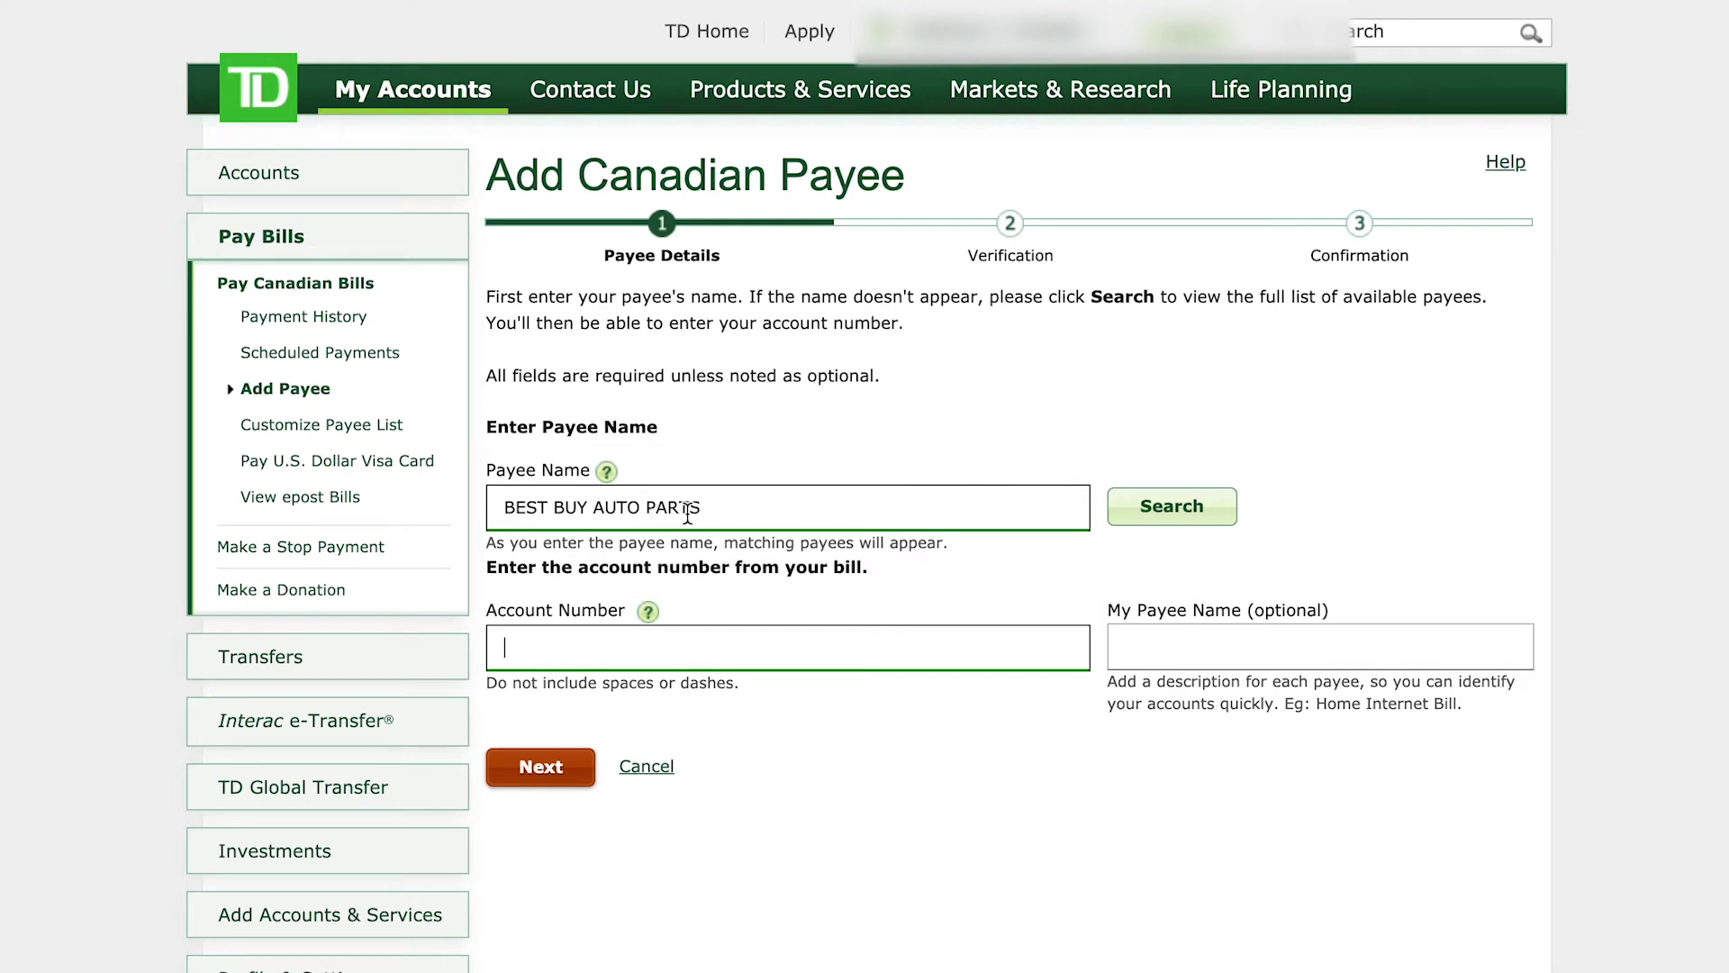
{"action": "left_click", "coordinate": [719, 660]}
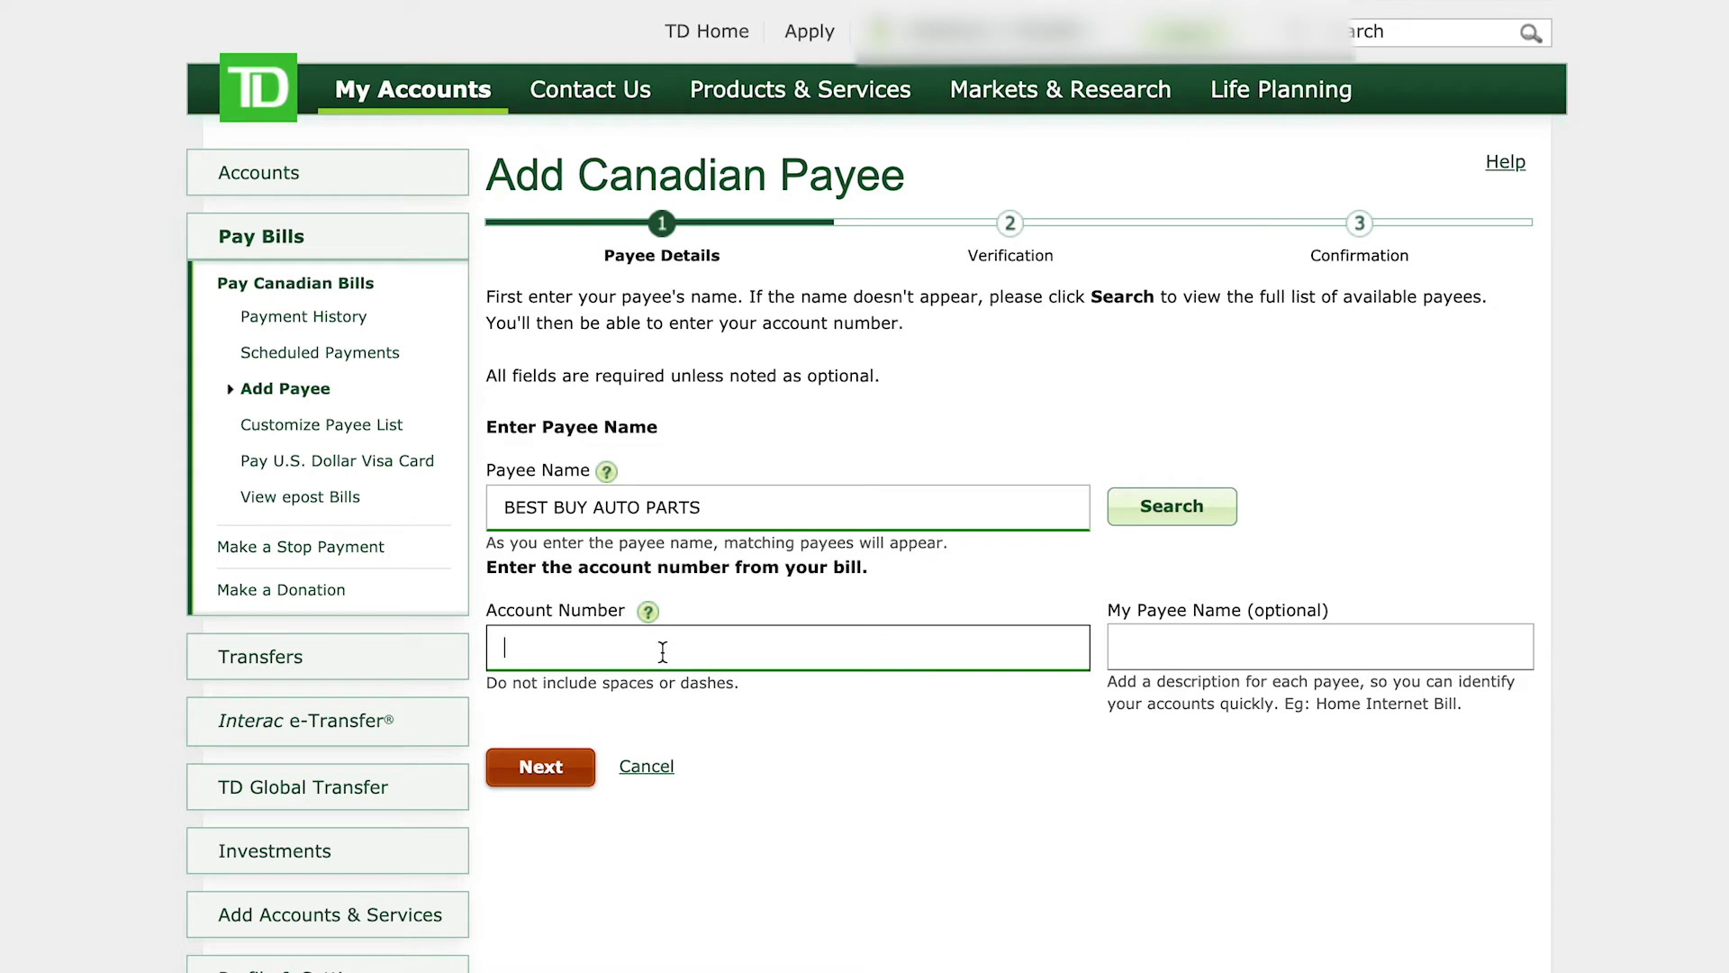
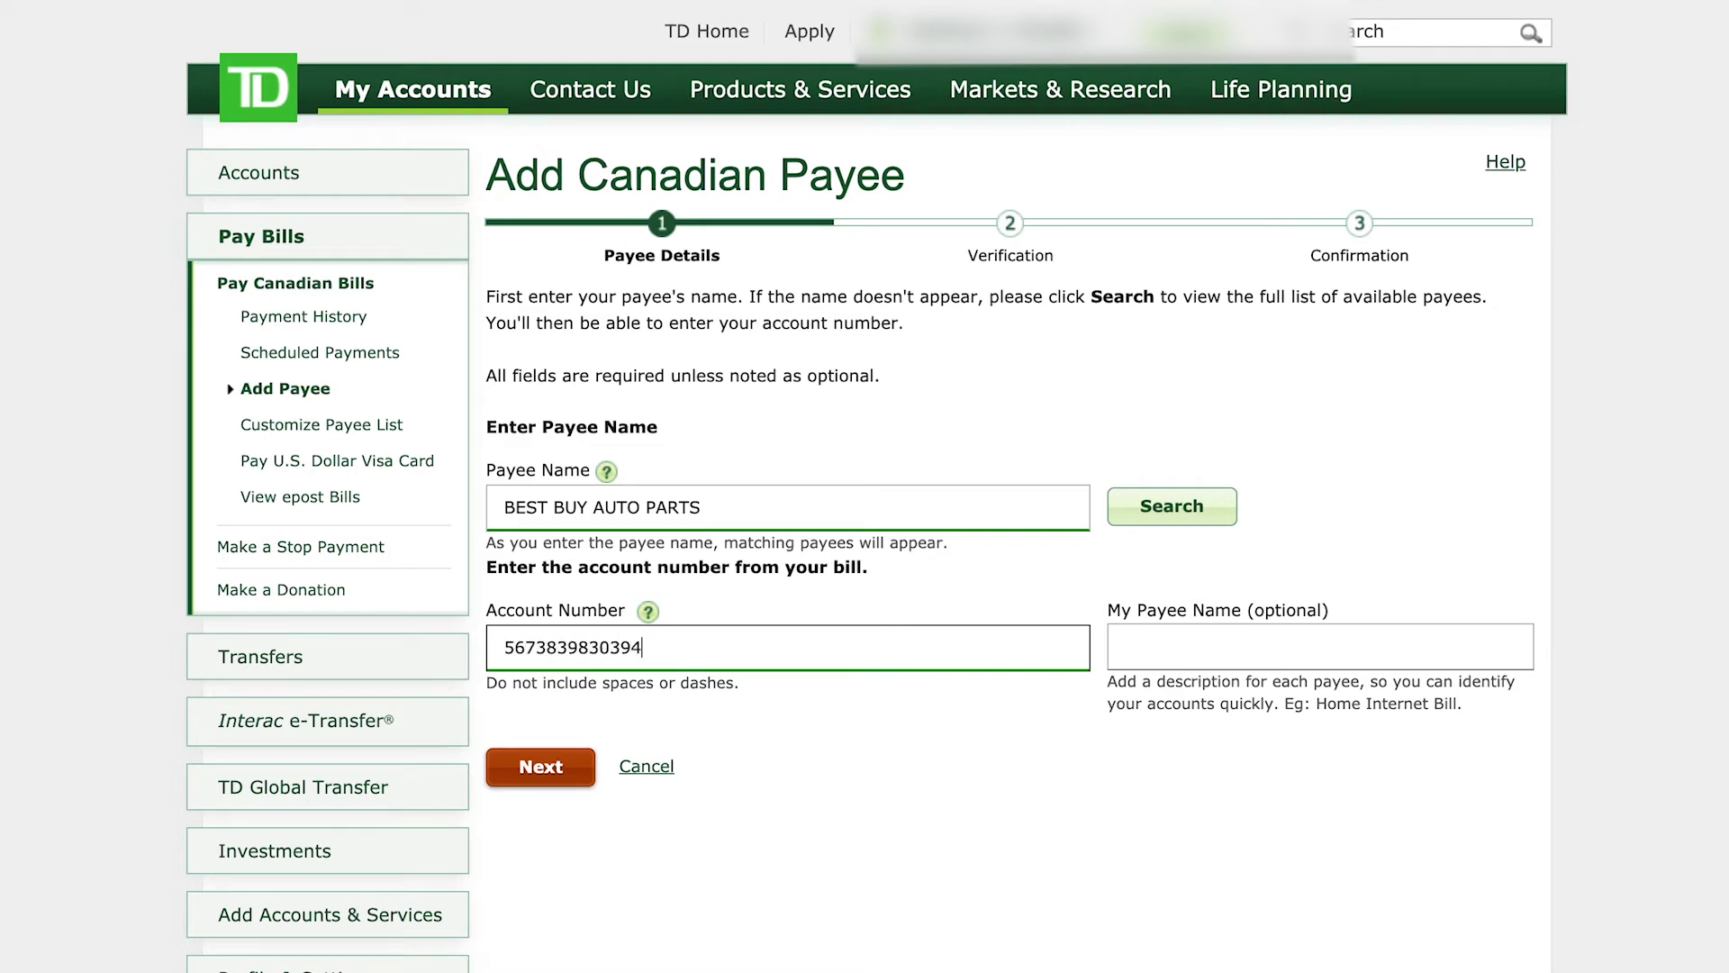
Step: Enter the bill's account number for BEST BUY AUTO PARTS and confirm adding the payee
{"action": "left_click", "coordinate": [562, 768]}
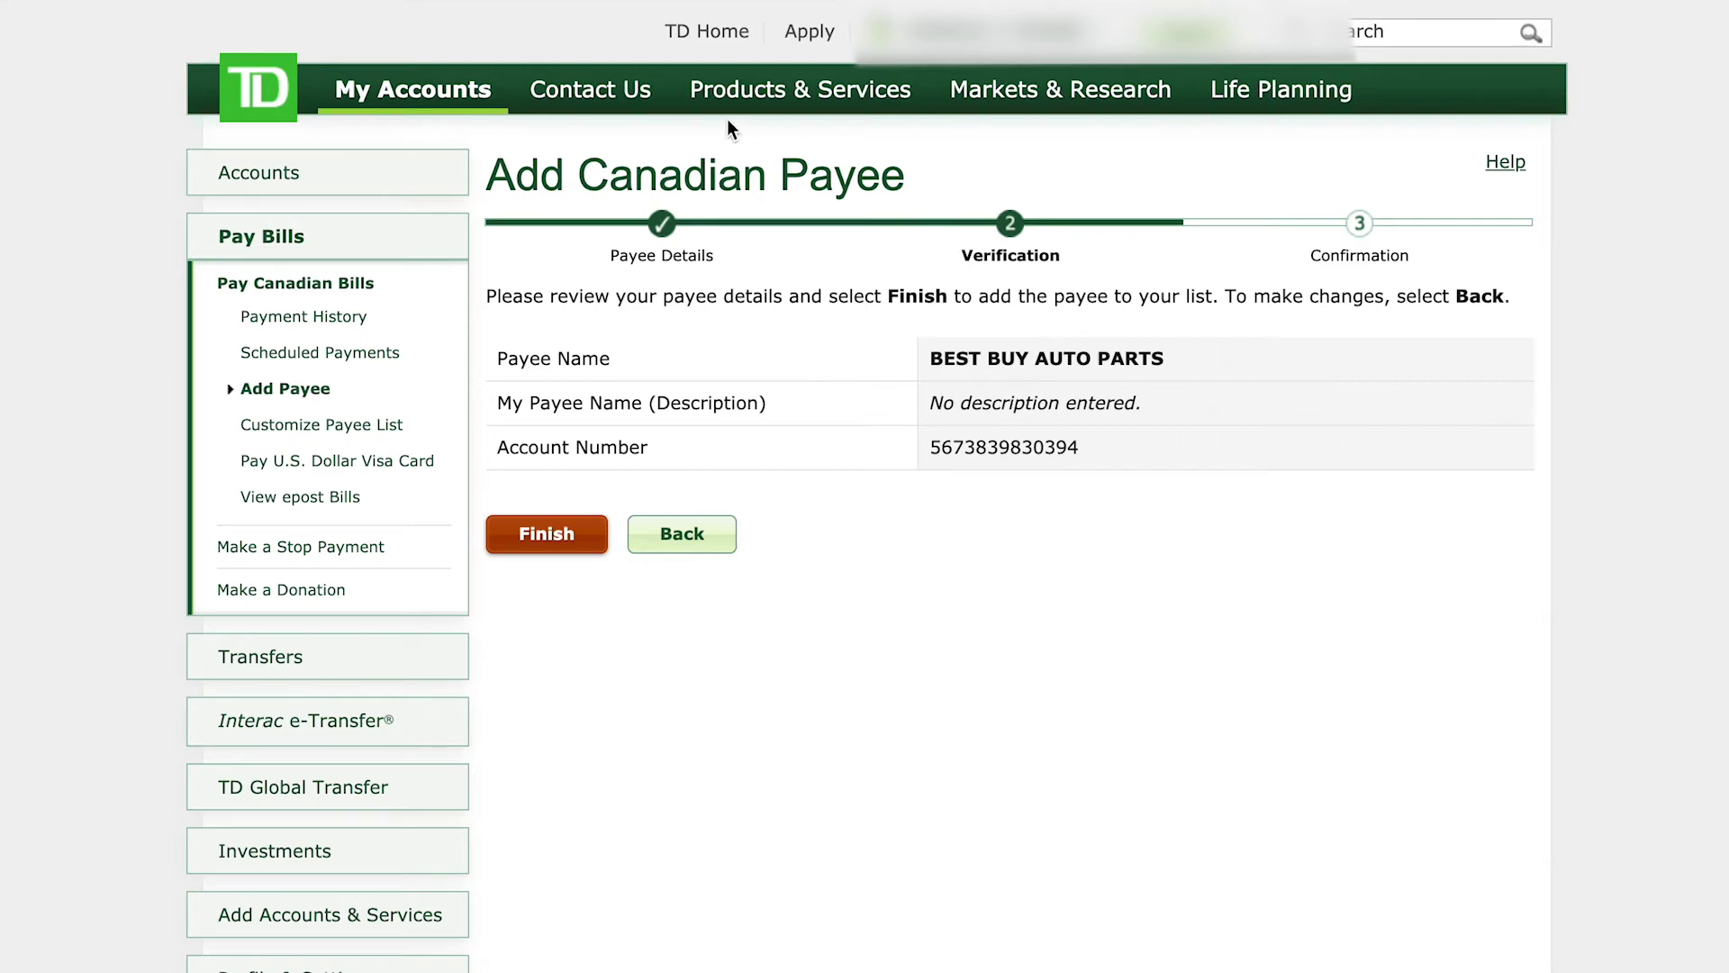
{"action": "left_click", "coordinate": [541, 536]}
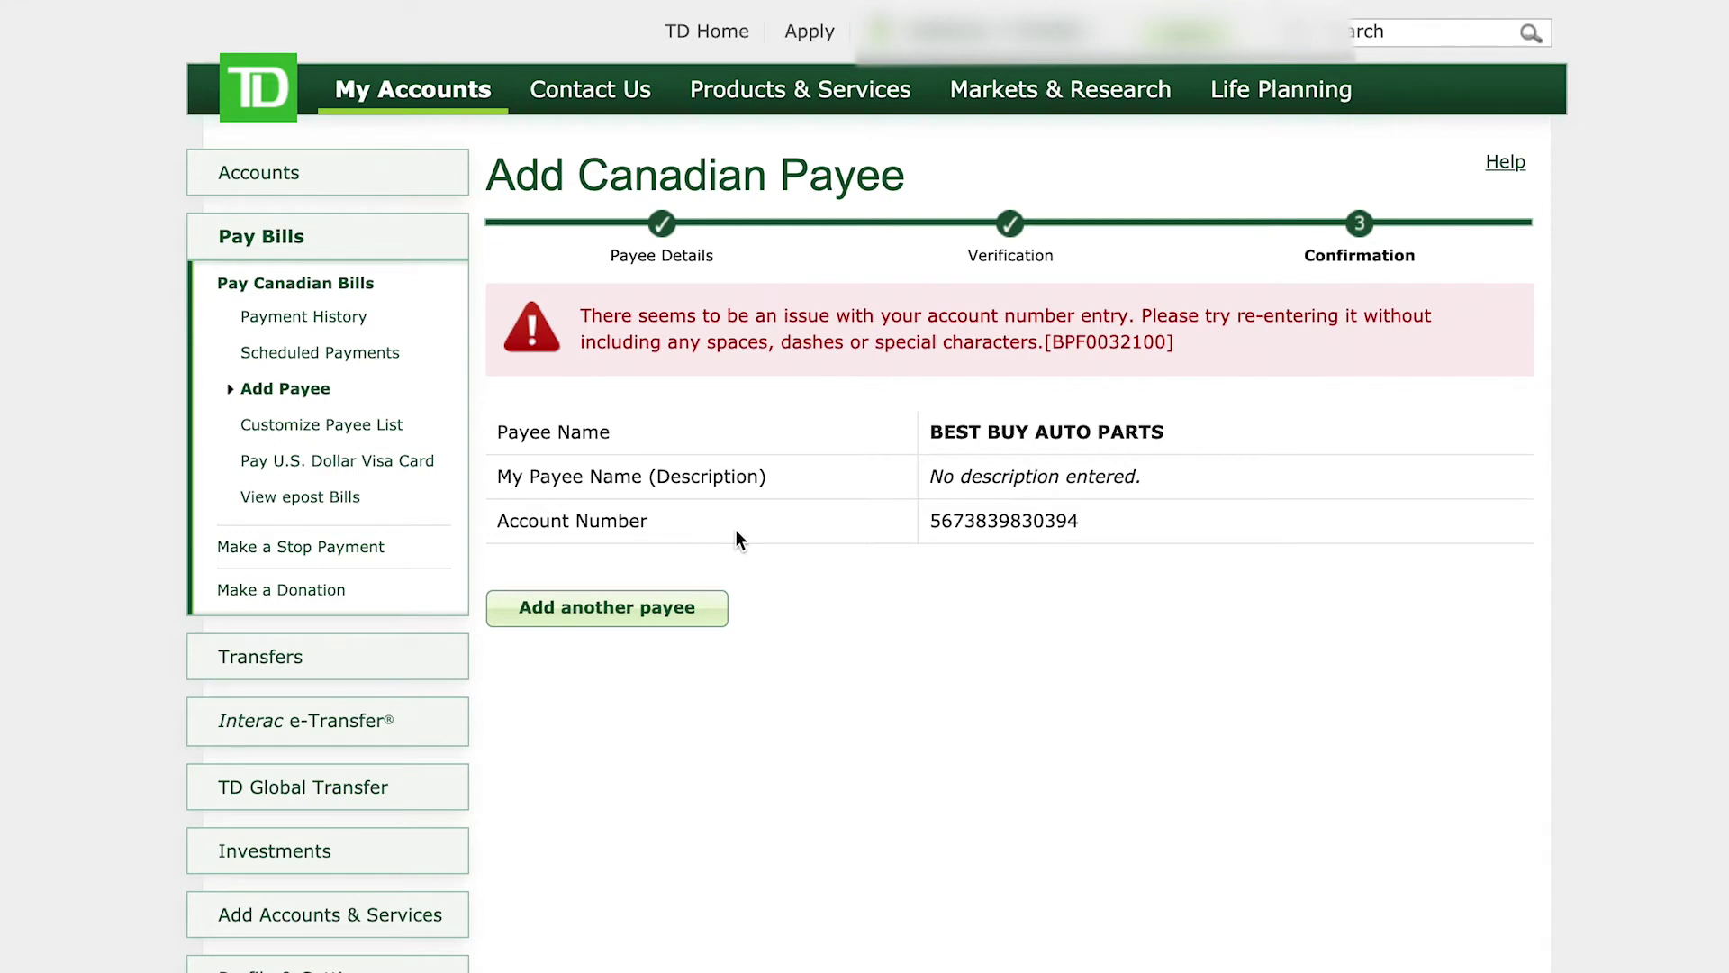
Step: Return to the Pay Canadian Bills payee list
{"action": "left_click", "coordinate": [285, 243]}
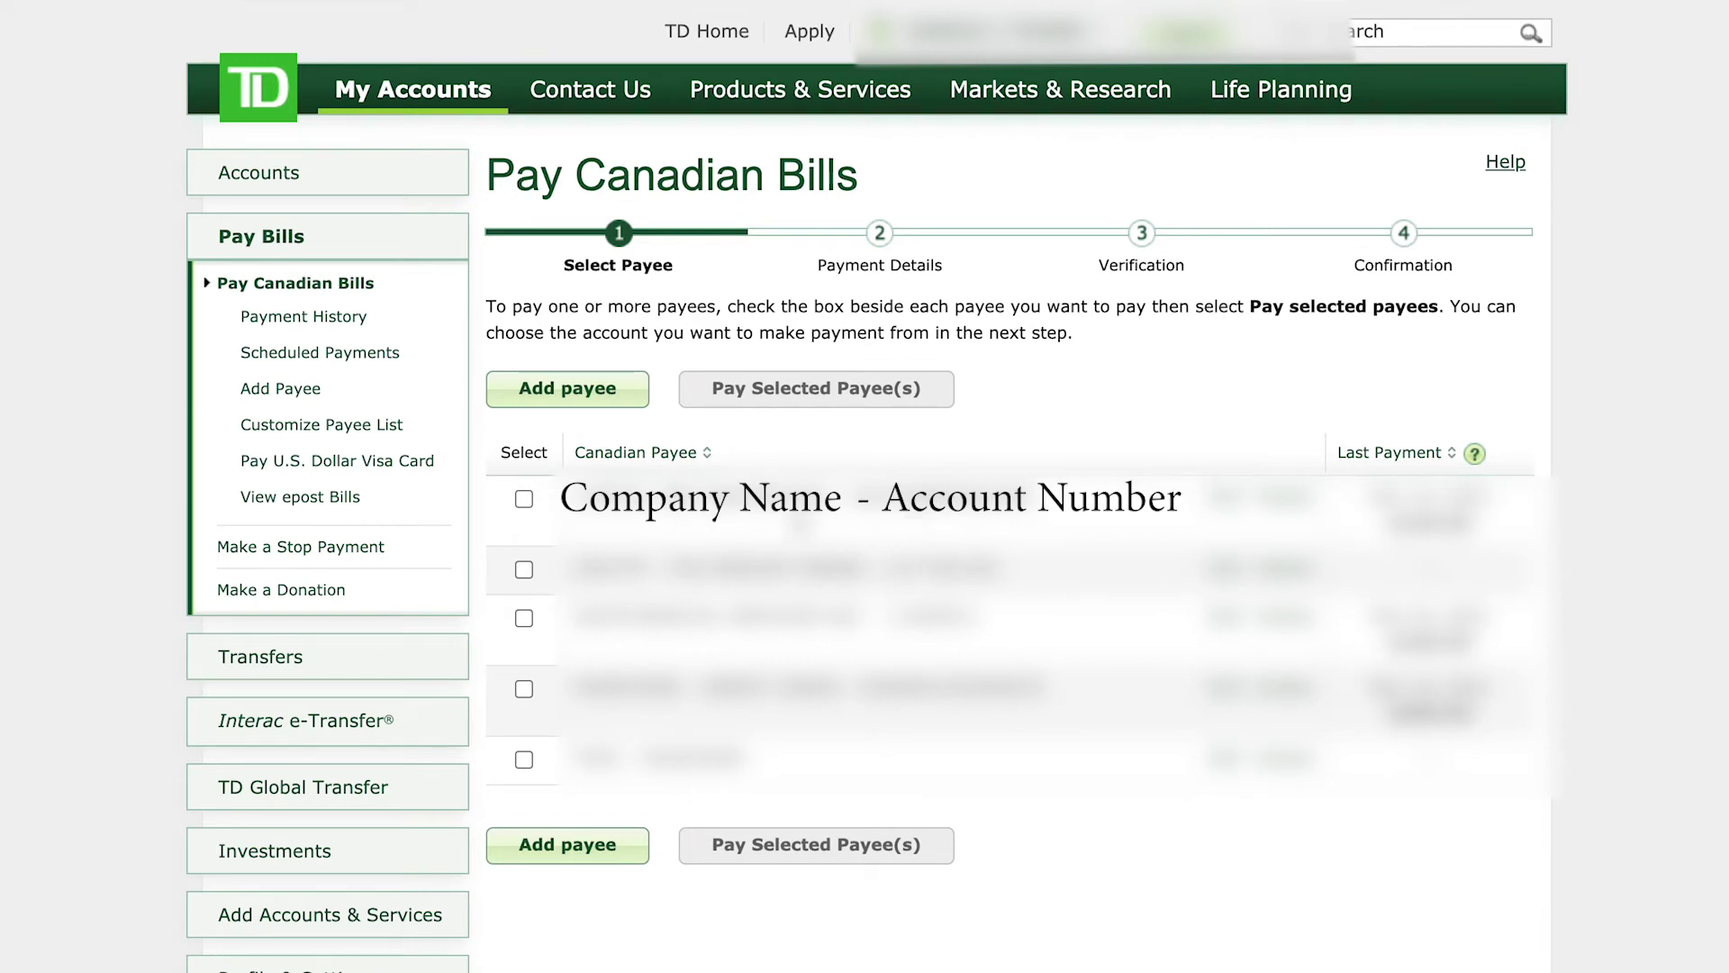
Step: Select the first payee and proceed to its payment details
{"action": "left_click", "coordinate": [524, 500]}
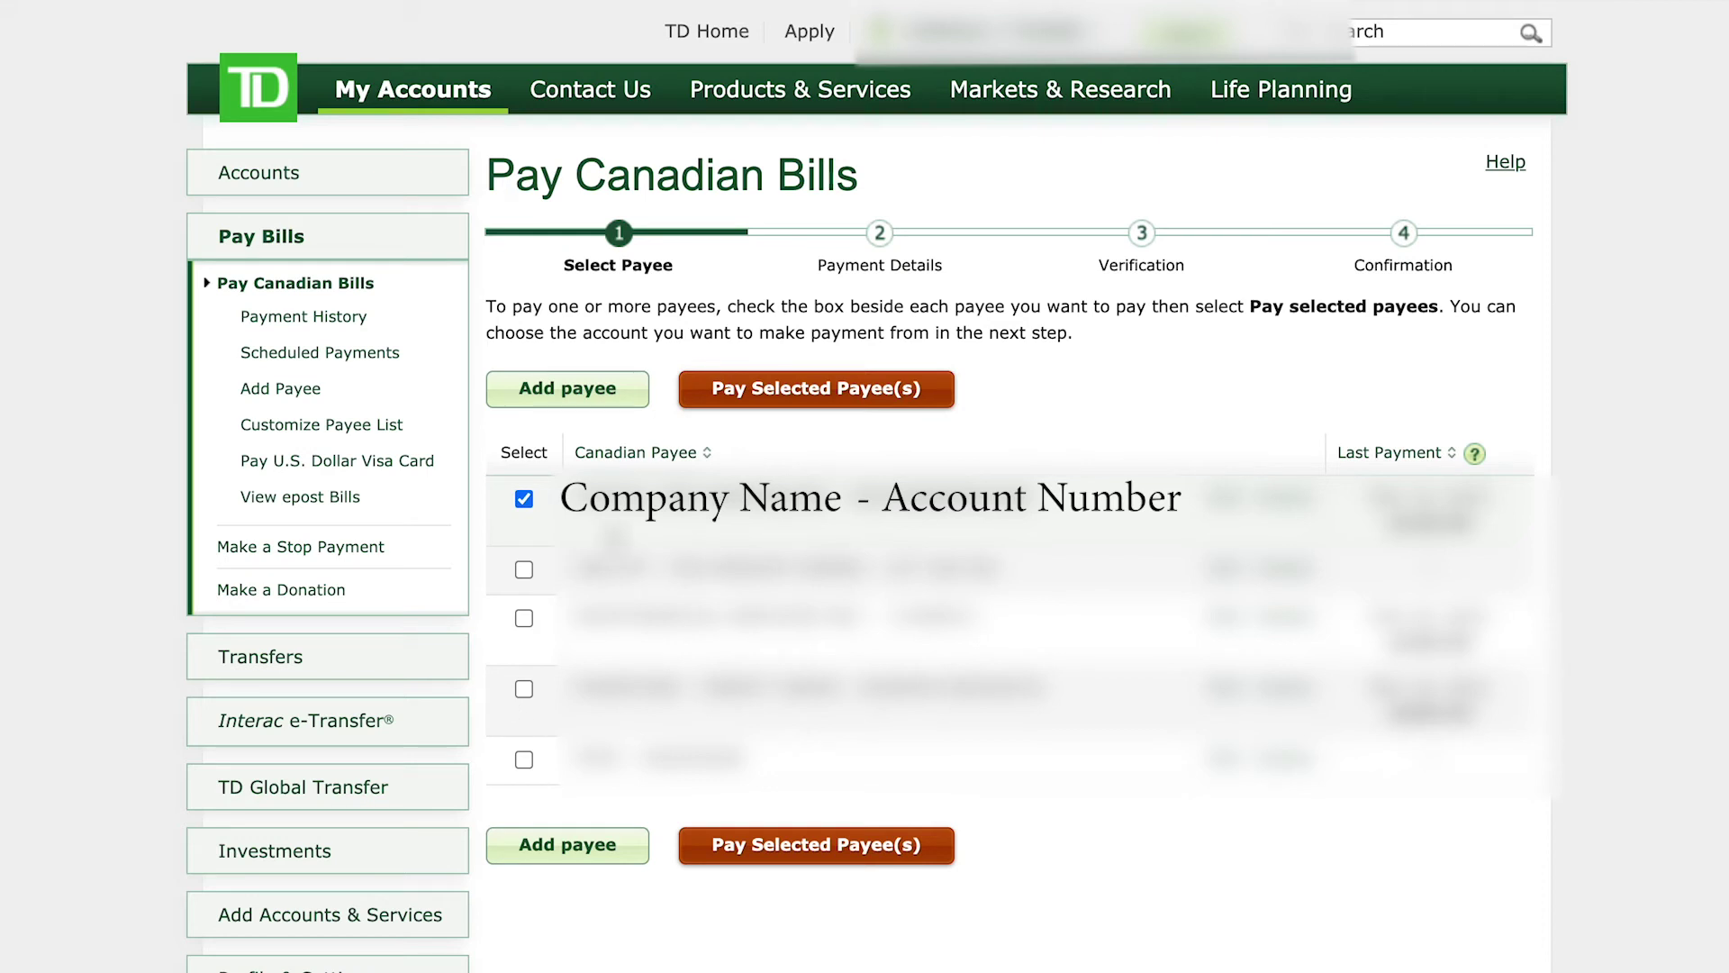
{"action": "left_click", "coordinate": [879, 390]}
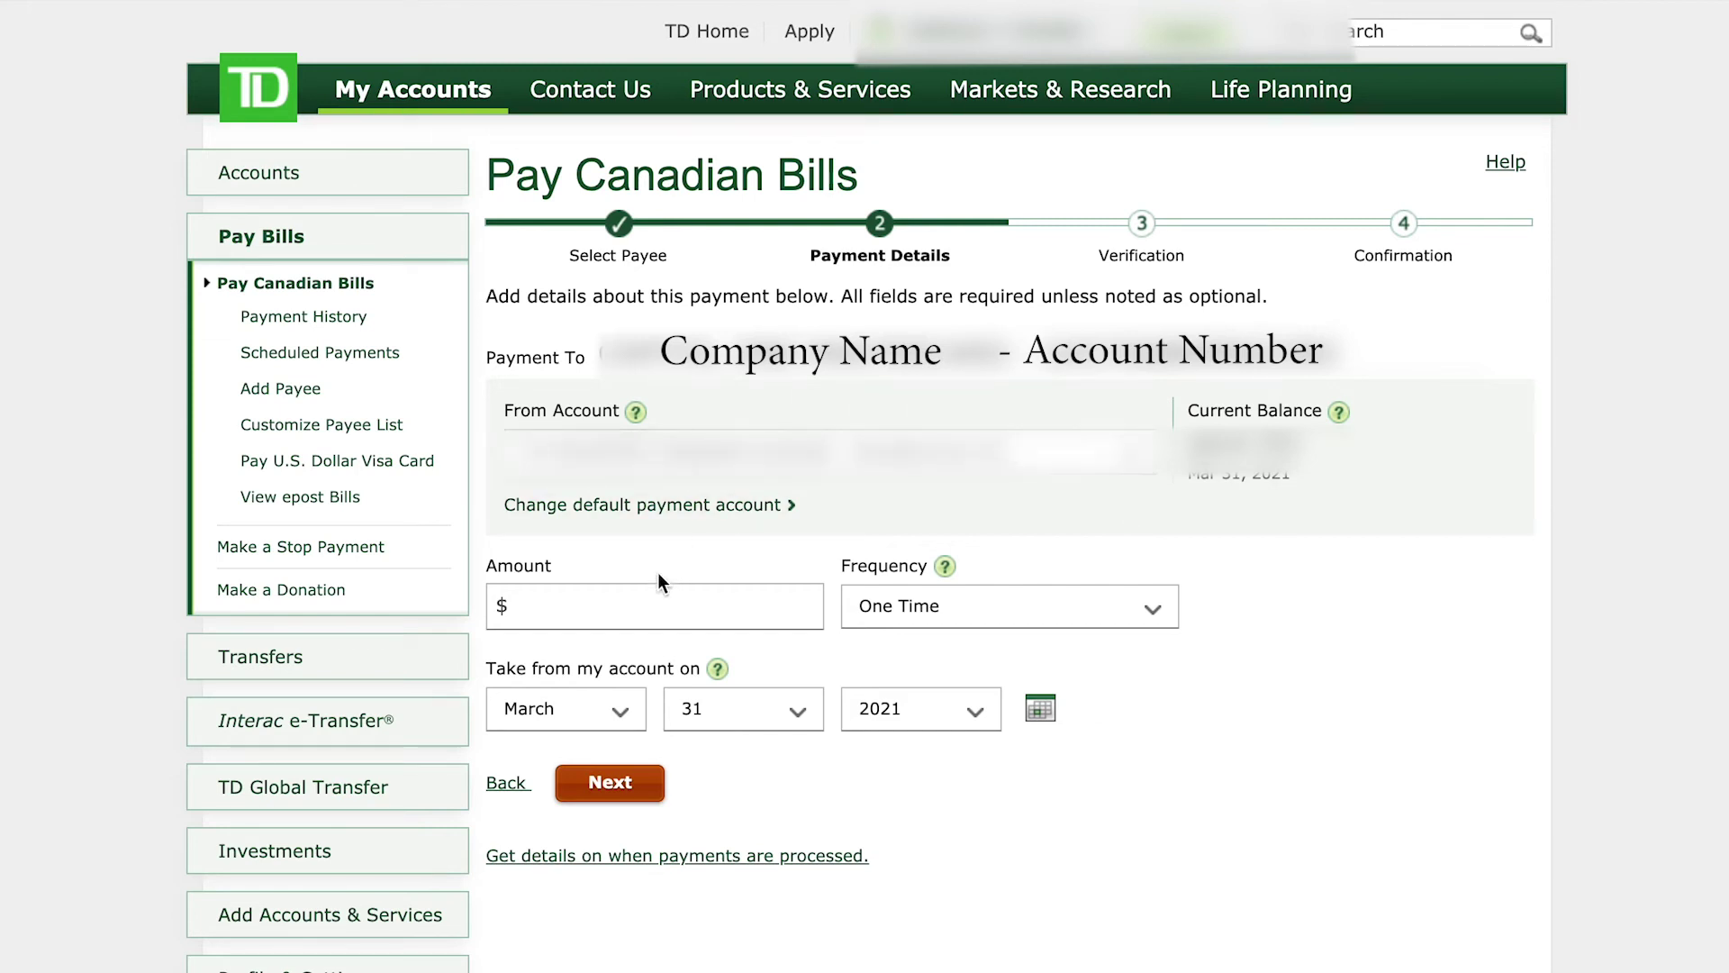
Step: Enter a $100 amount and set frequency to Recurring, then back to One Time
{"action": "left_click", "coordinate": [637, 604]}
{"action": "type", "text": "100"}
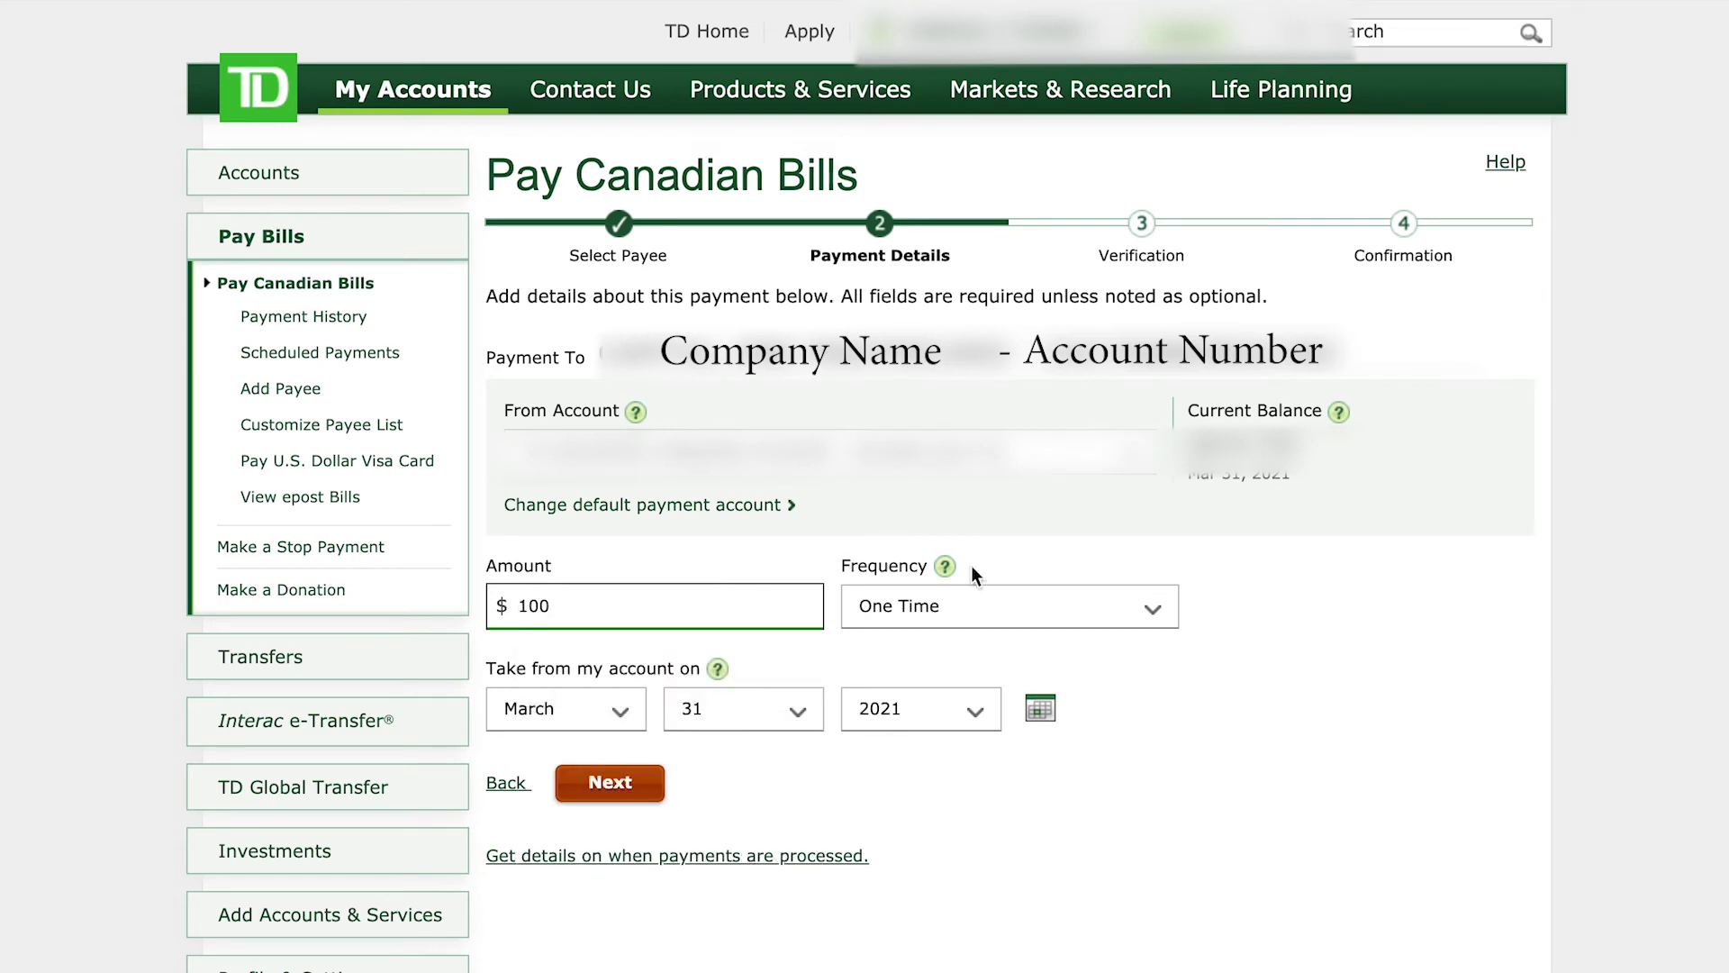
{"action": "left_click", "coordinate": [1419, 576]}
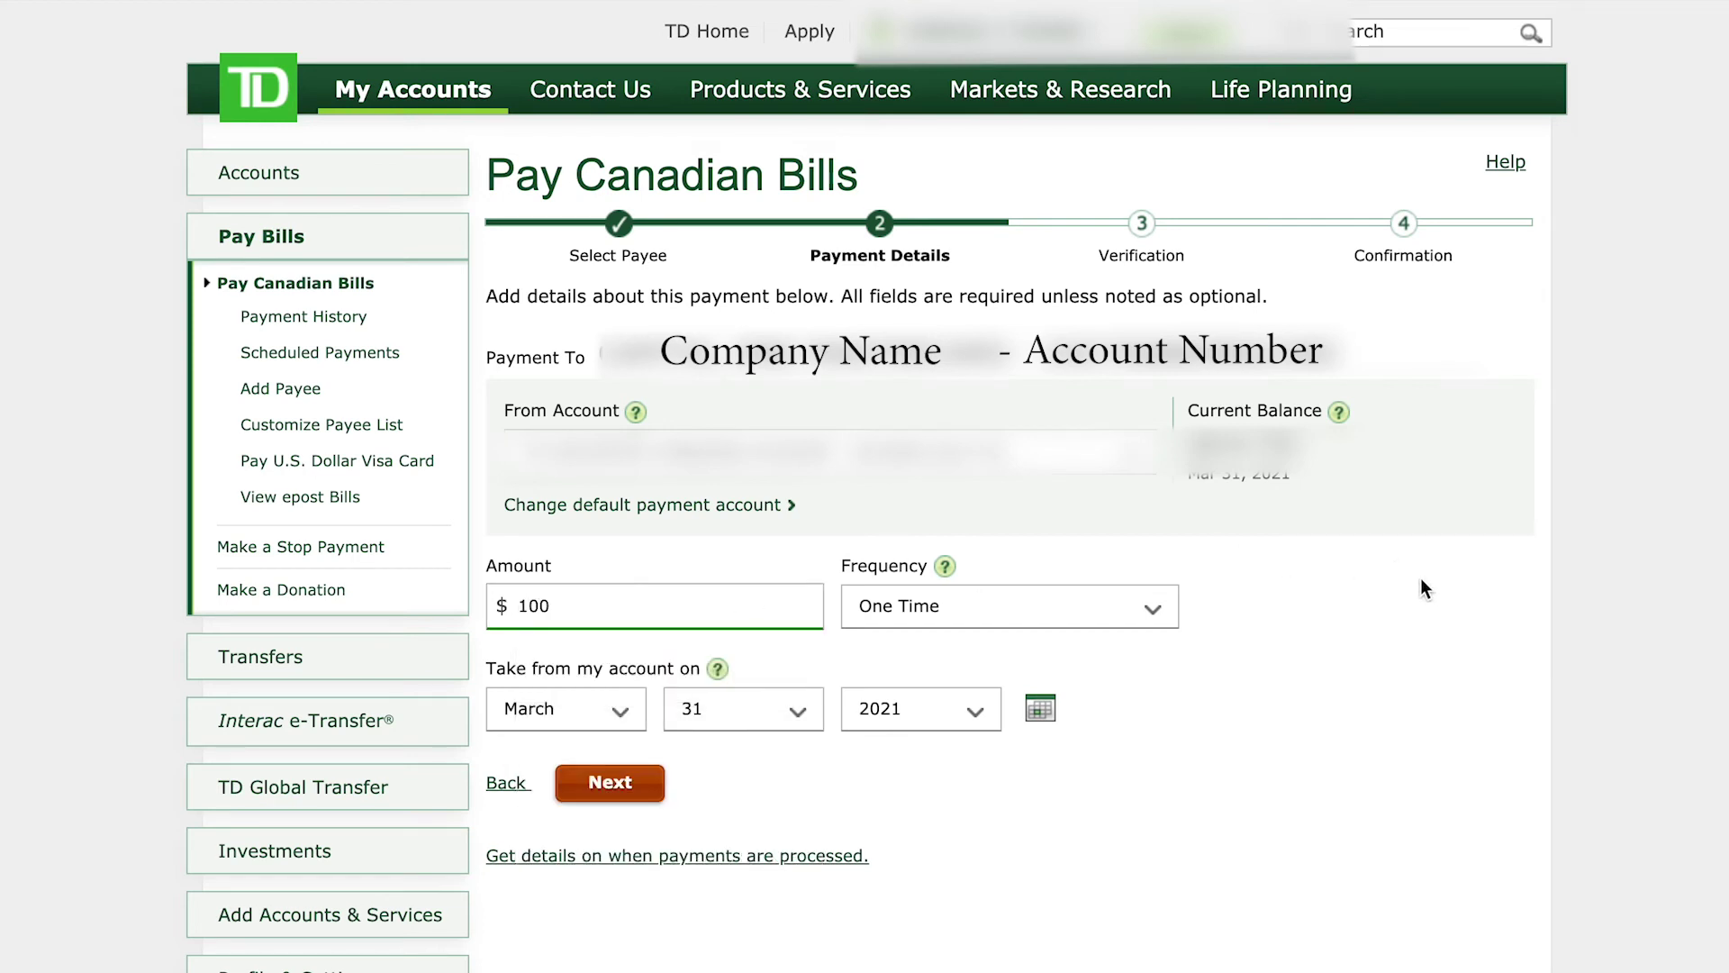
{"action": "left_click", "coordinate": [1158, 616]}
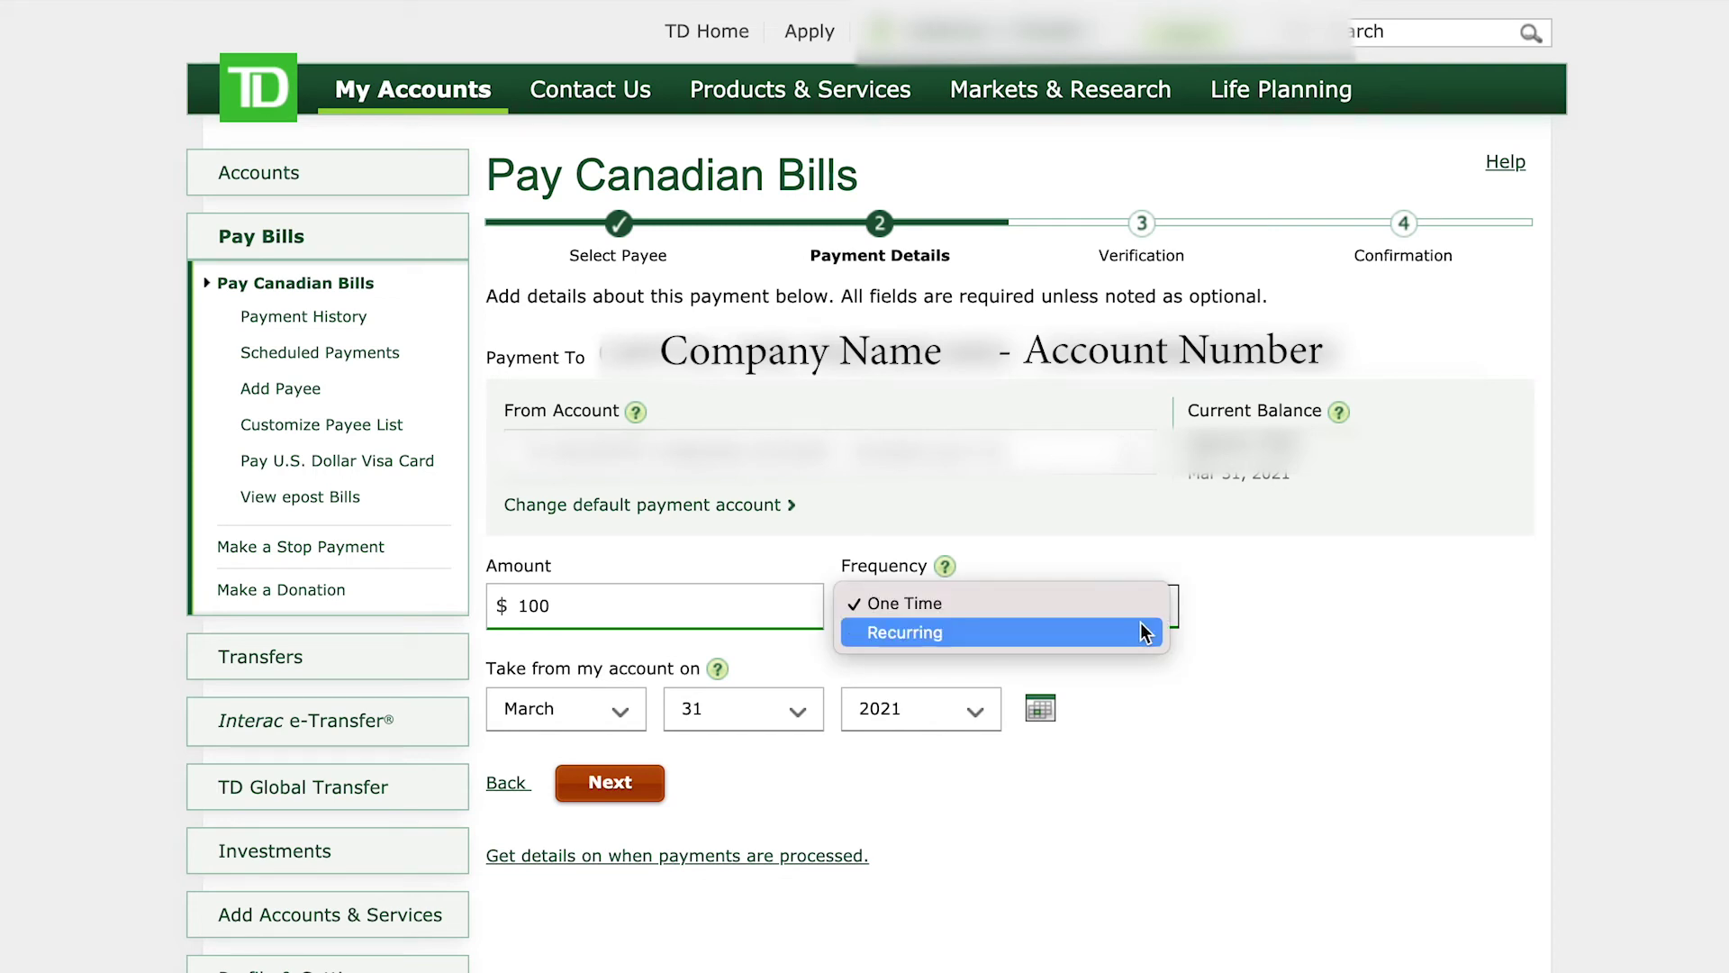
{"action": "left_click", "coordinate": [1124, 634]}
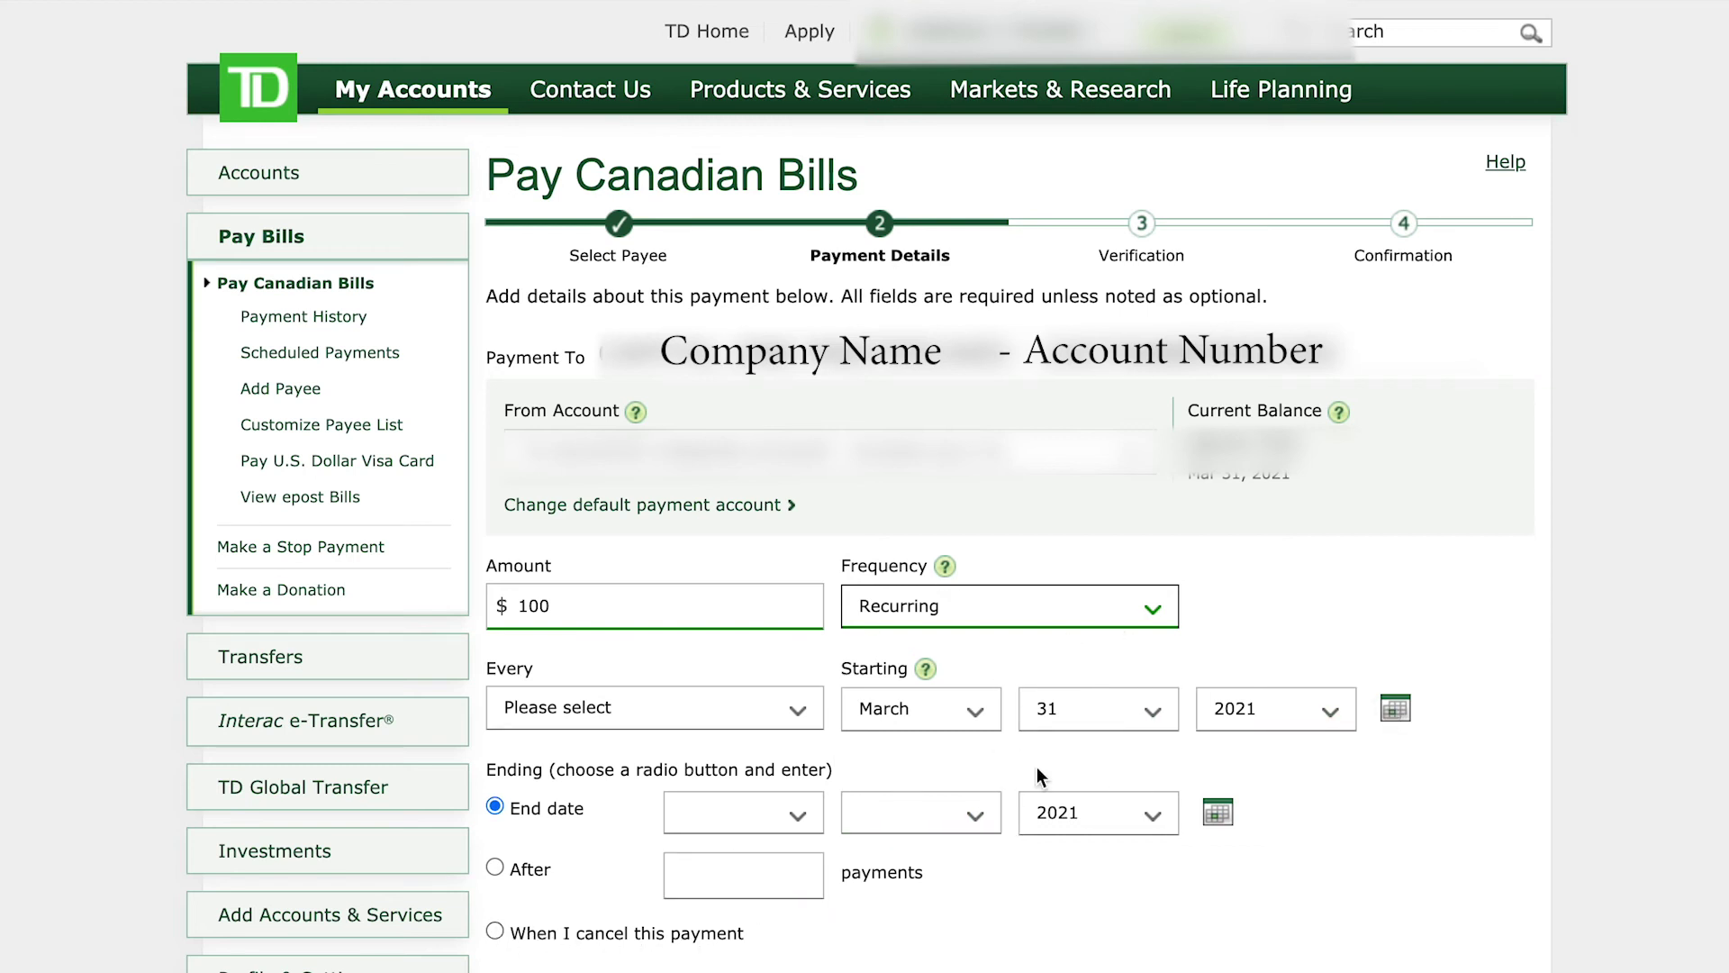
{"action": "left_click", "coordinate": [1168, 612]}
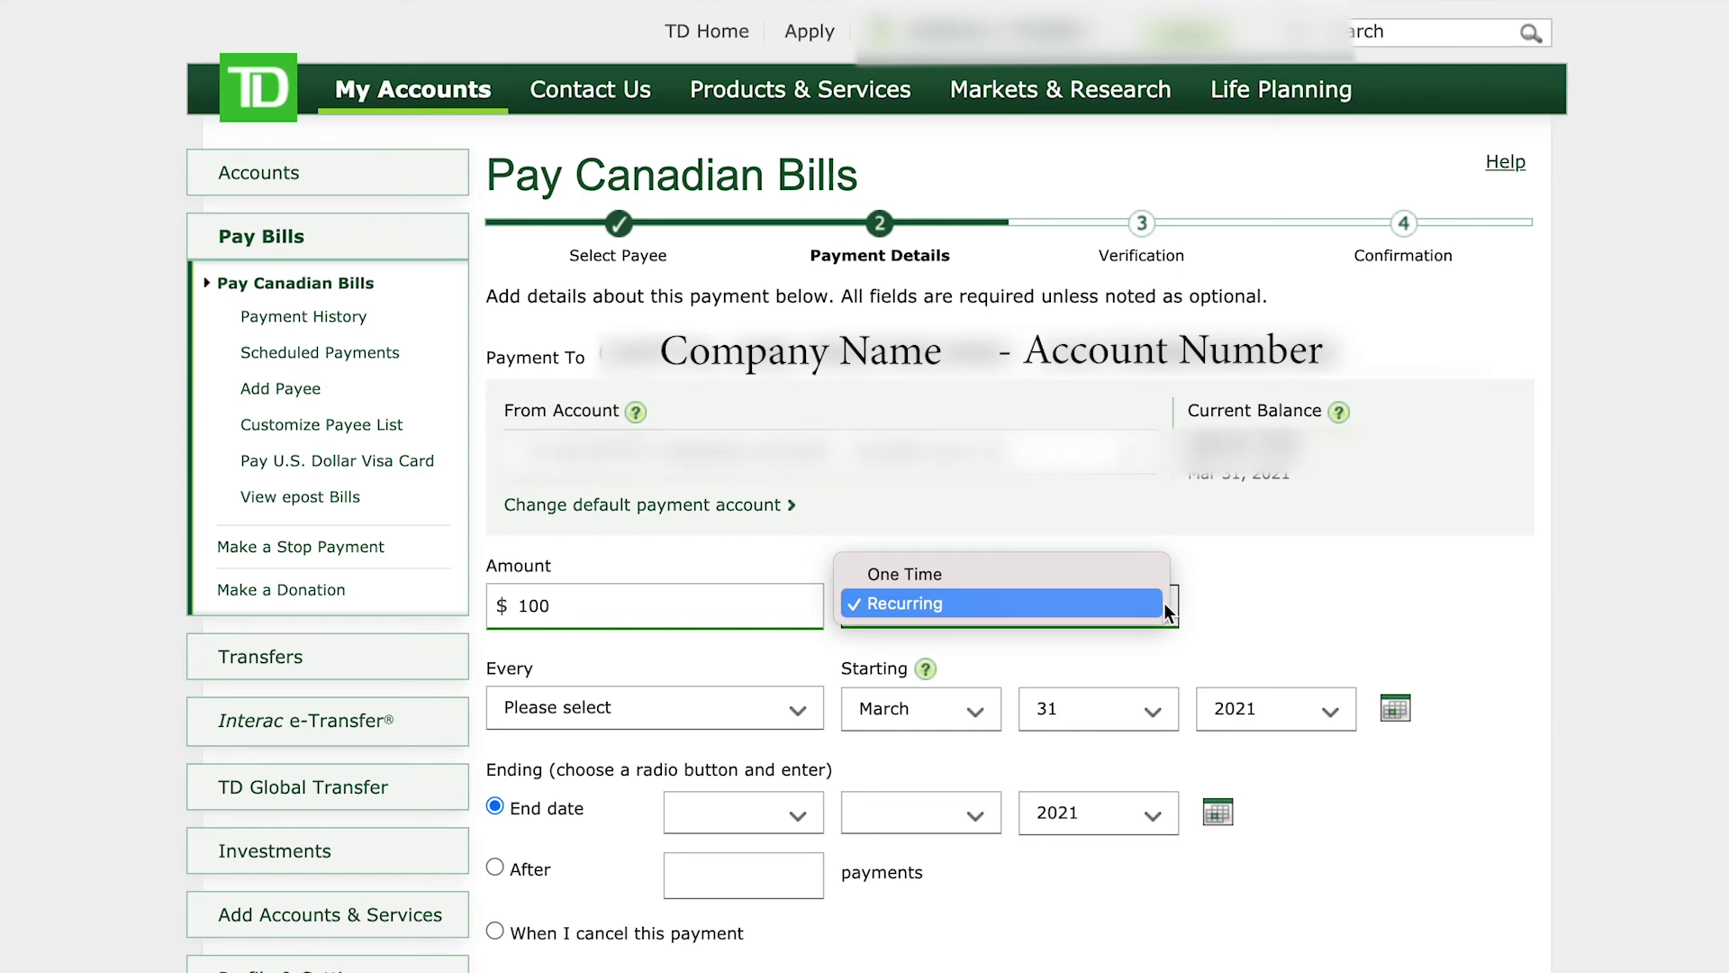
{"action": "left_click", "coordinate": [1070, 576]}
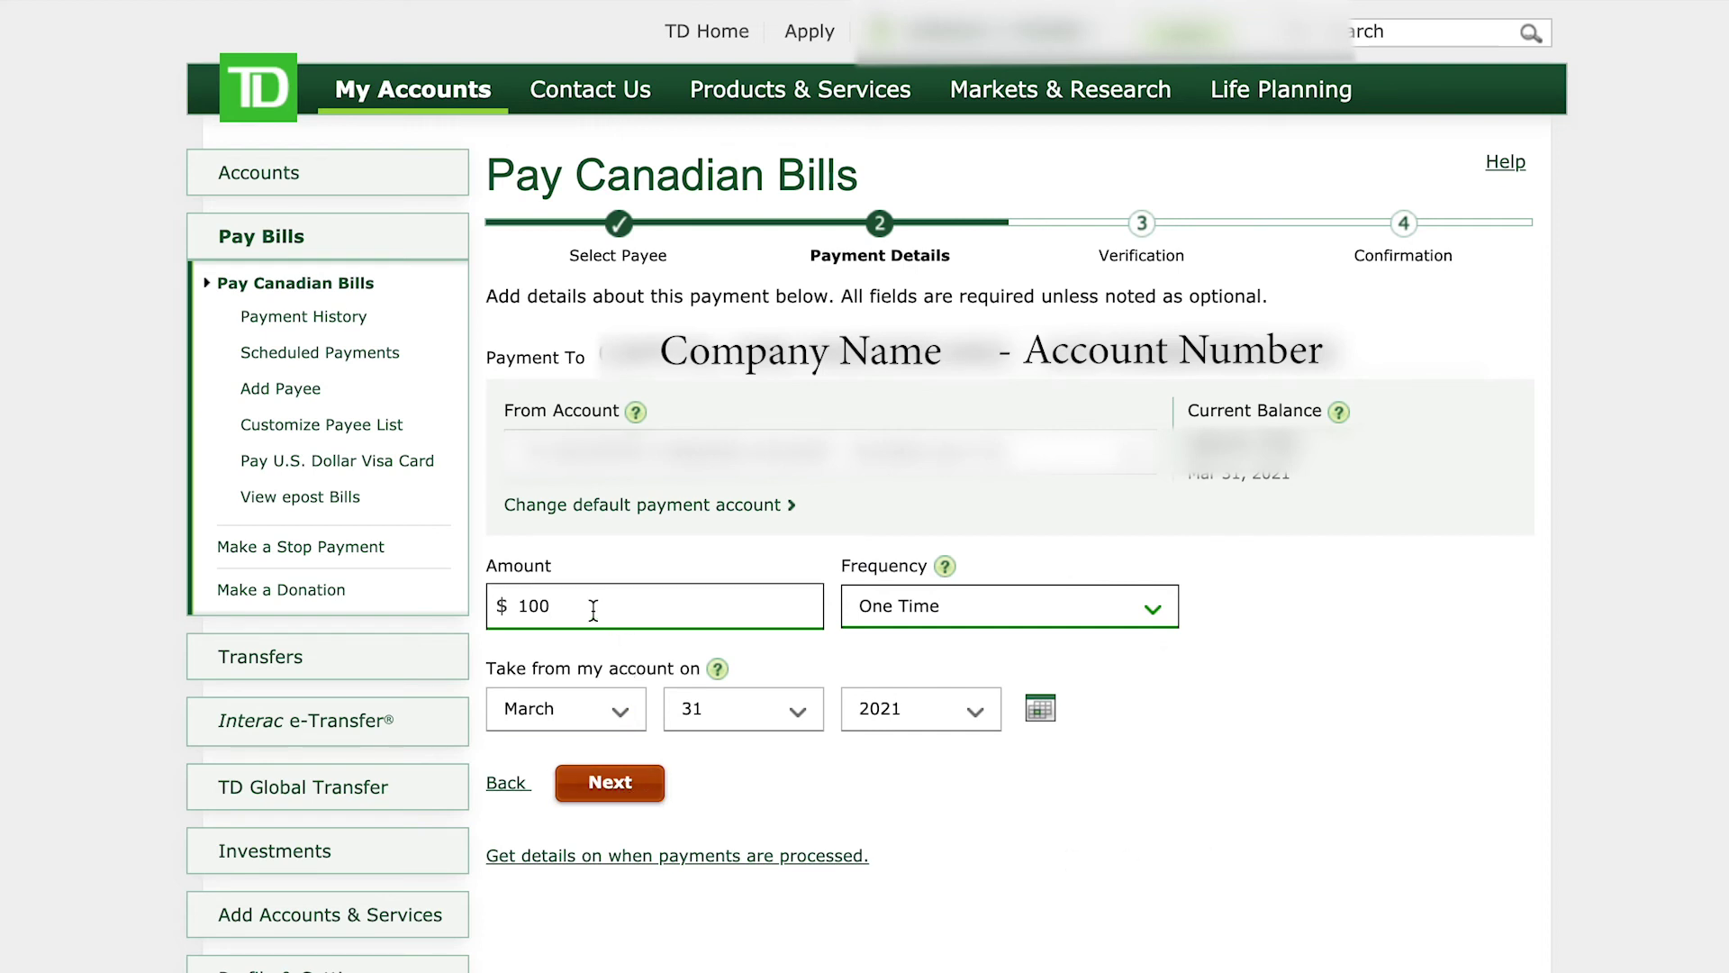
Step: Replace the amount with $10 and continue to the Verification summary
{"action": "left_click", "coordinate": [559, 595]}
{"action": "double_click", "coordinate": [559, 594]}
{"action": "type", "text": "10"}
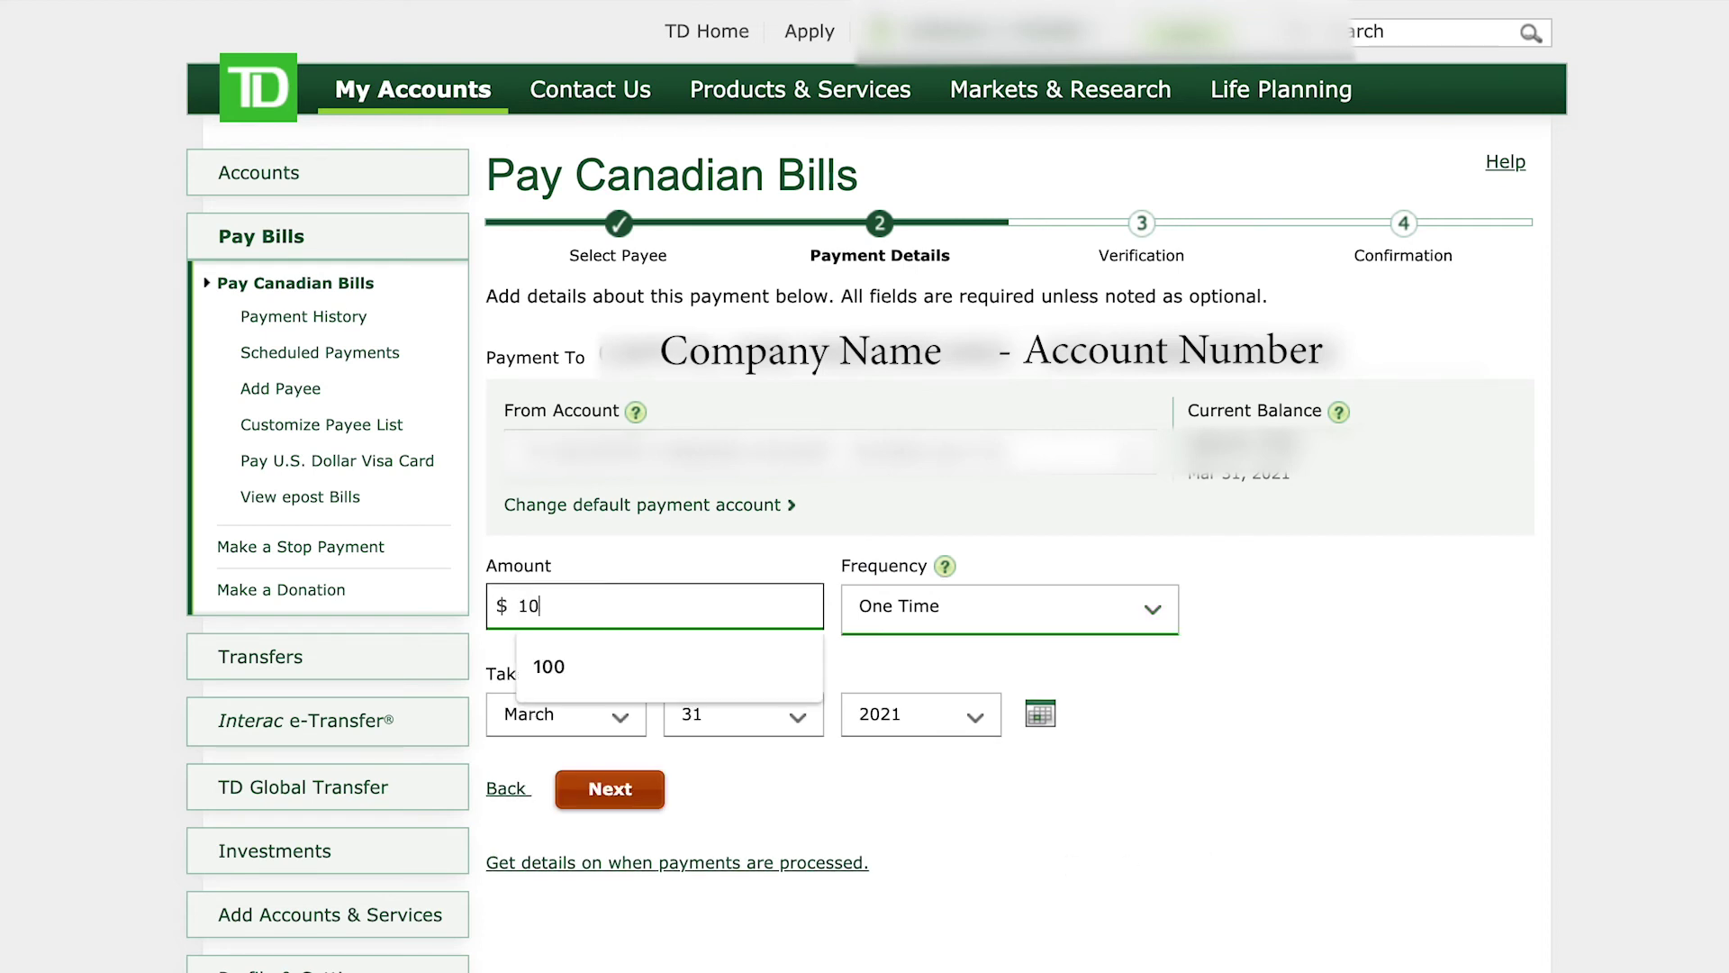
{"action": "left_click", "coordinate": [1342, 798]}
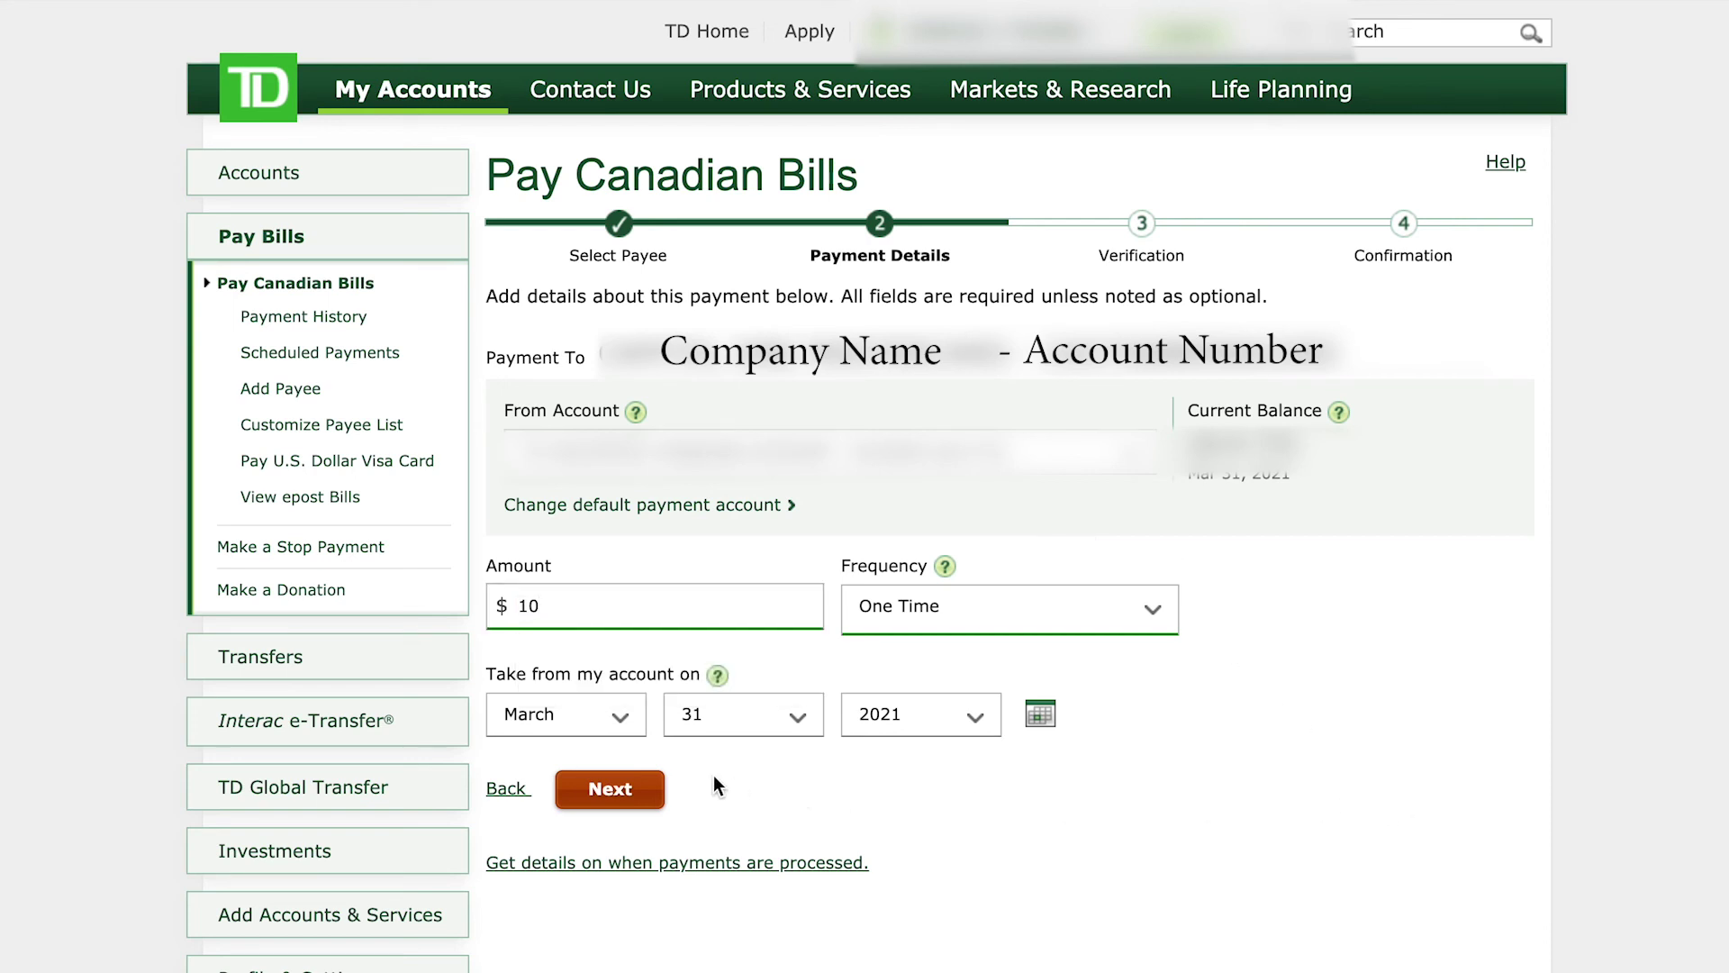
{"action": "left_click", "coordinate": [610, 789]}
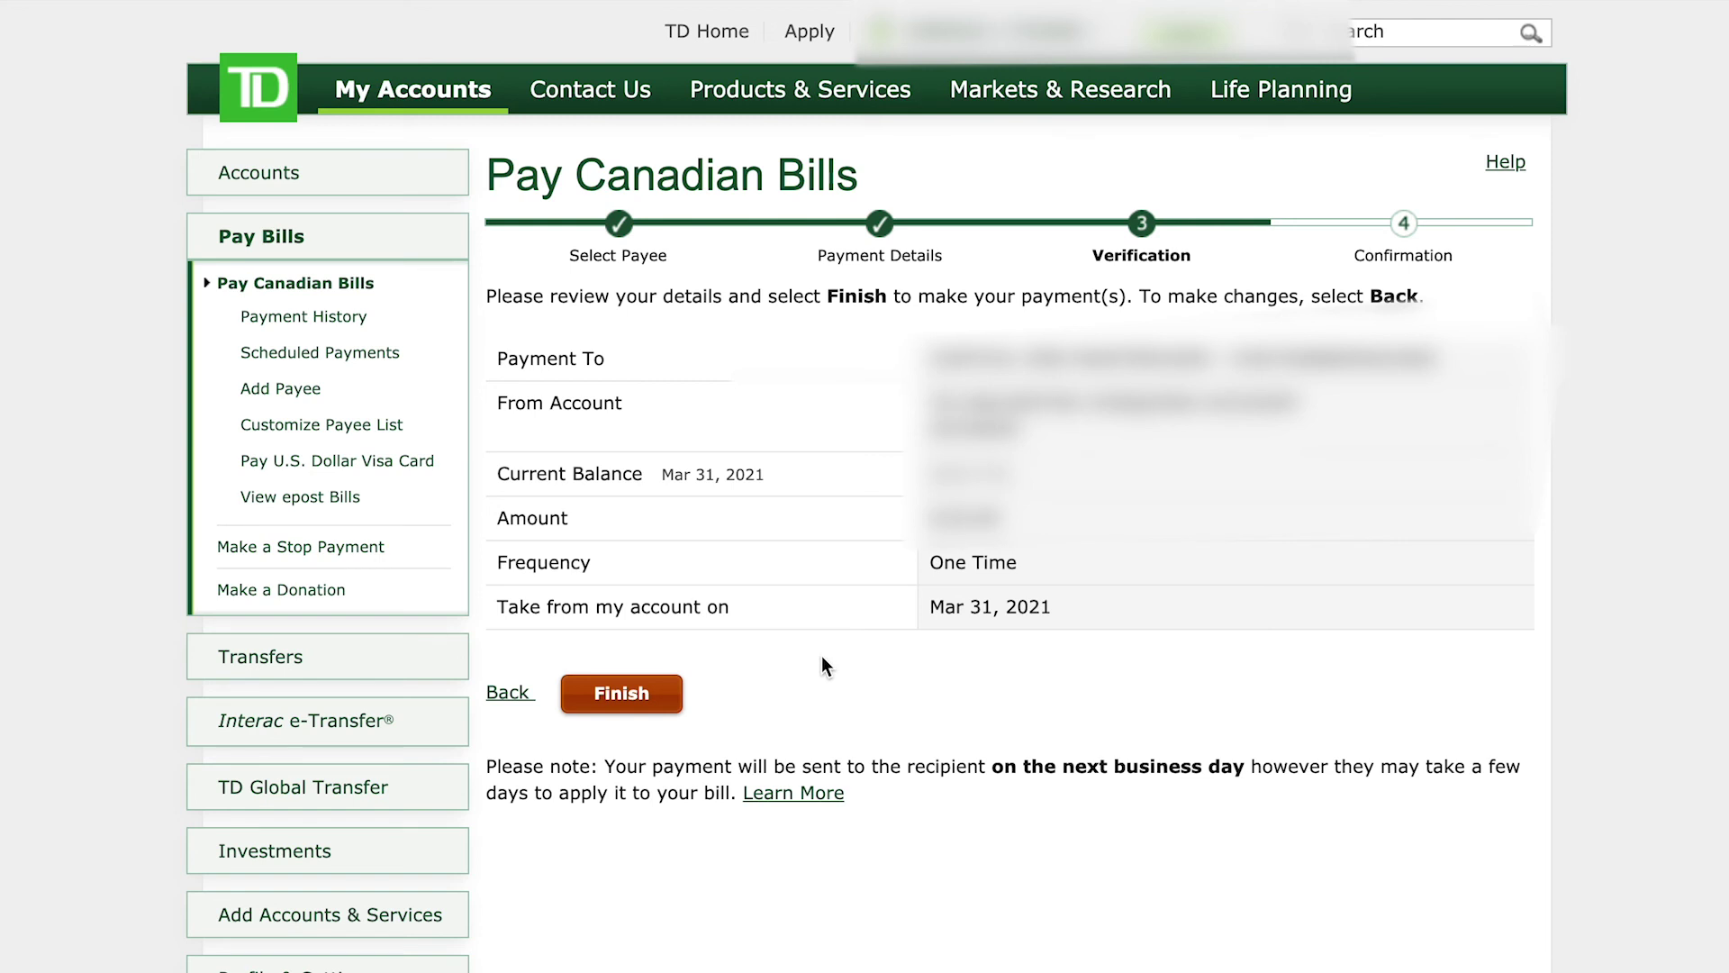
Step: Finish the payment, highlight its confirmation number, then return to the Accounts overview
{"action": "left_click", "coordinate": [621, 693]}
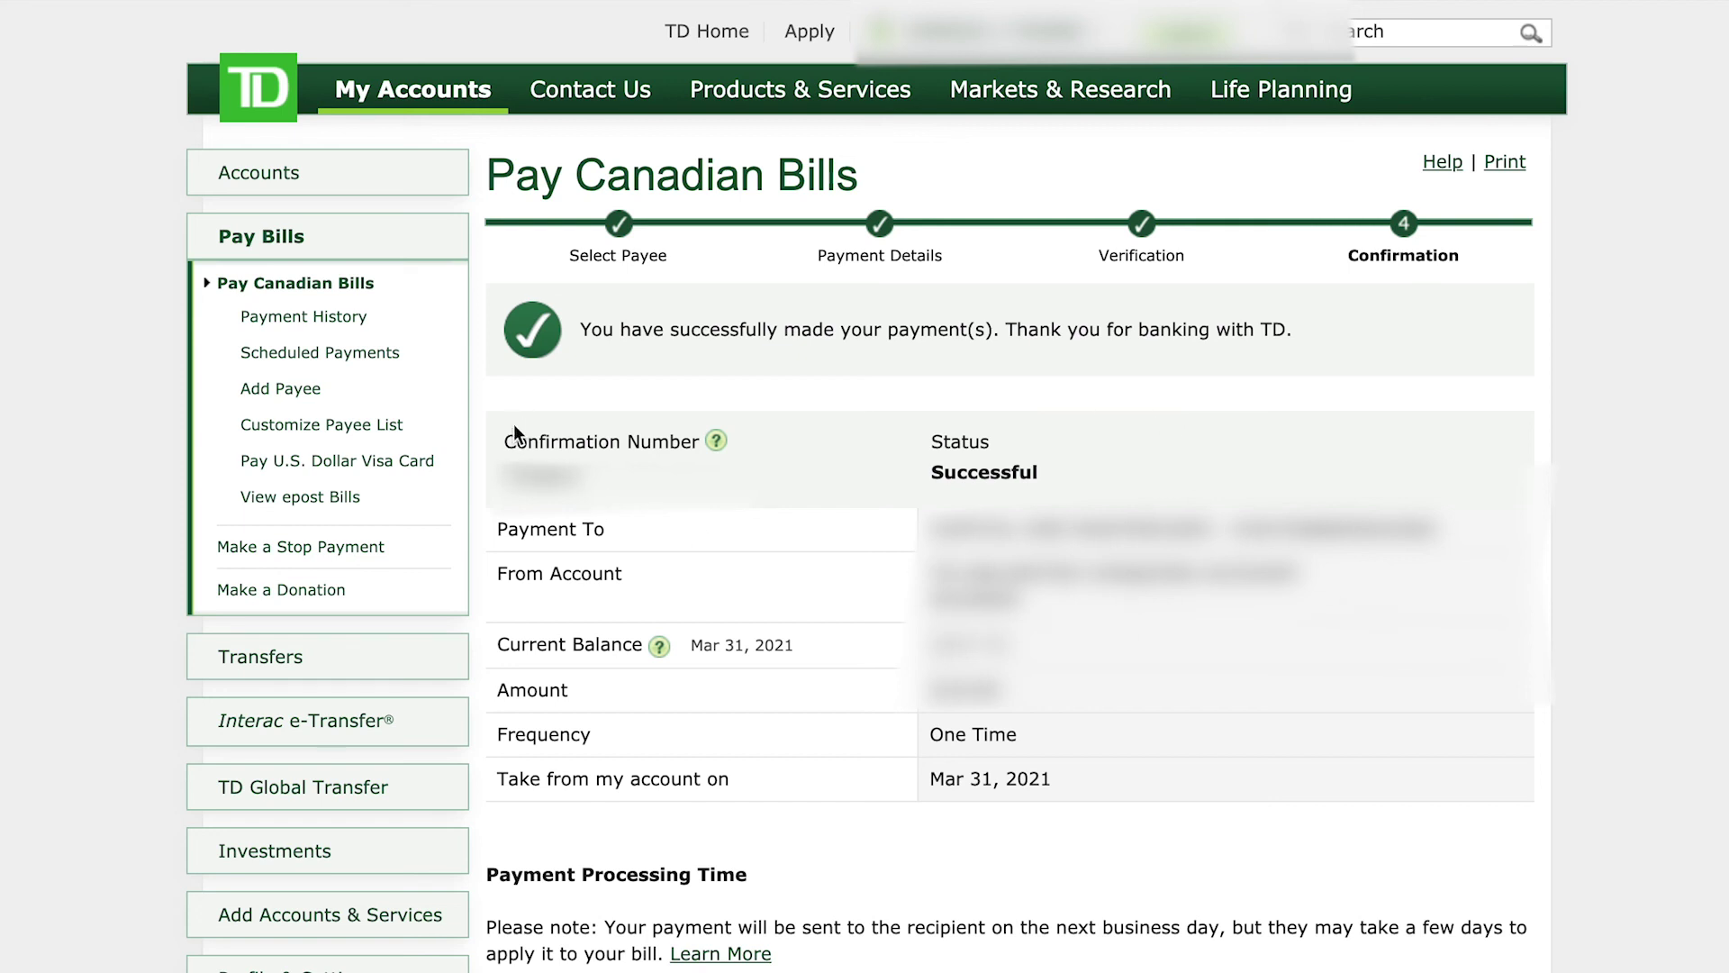
{"action": "left_click_drag", "start_coordinate": [503, 437], "coordinate": [570, 461]}
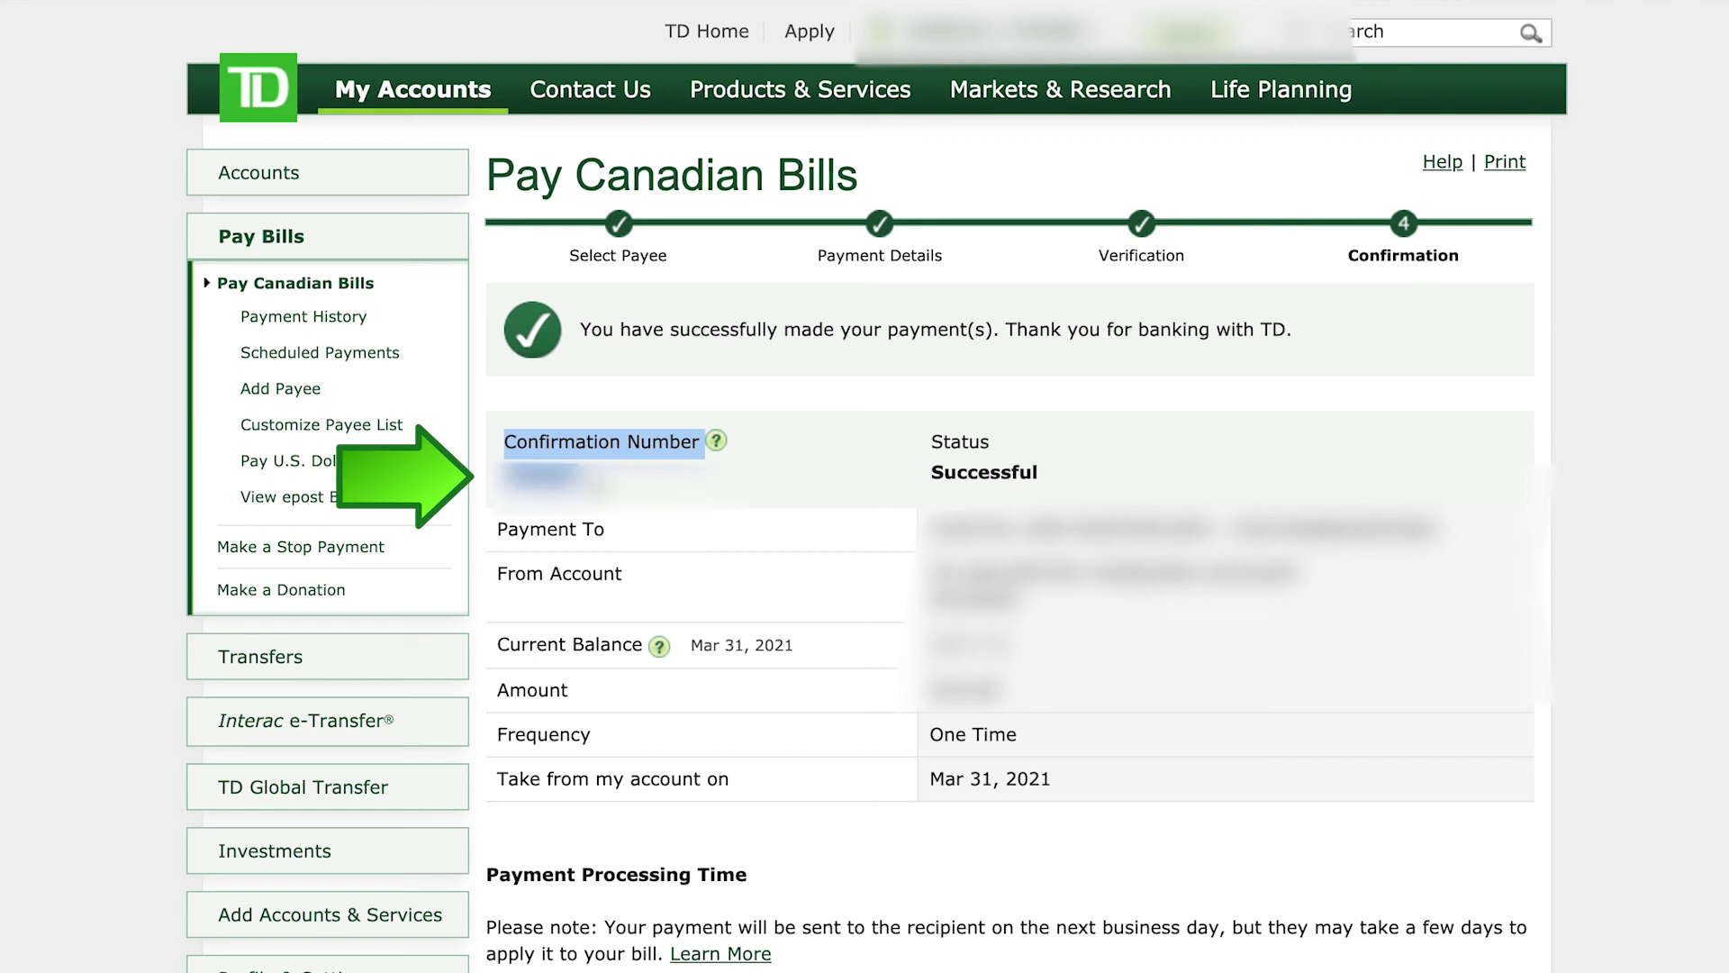
{"action": "left_click", "coordinate": [580, 481]}
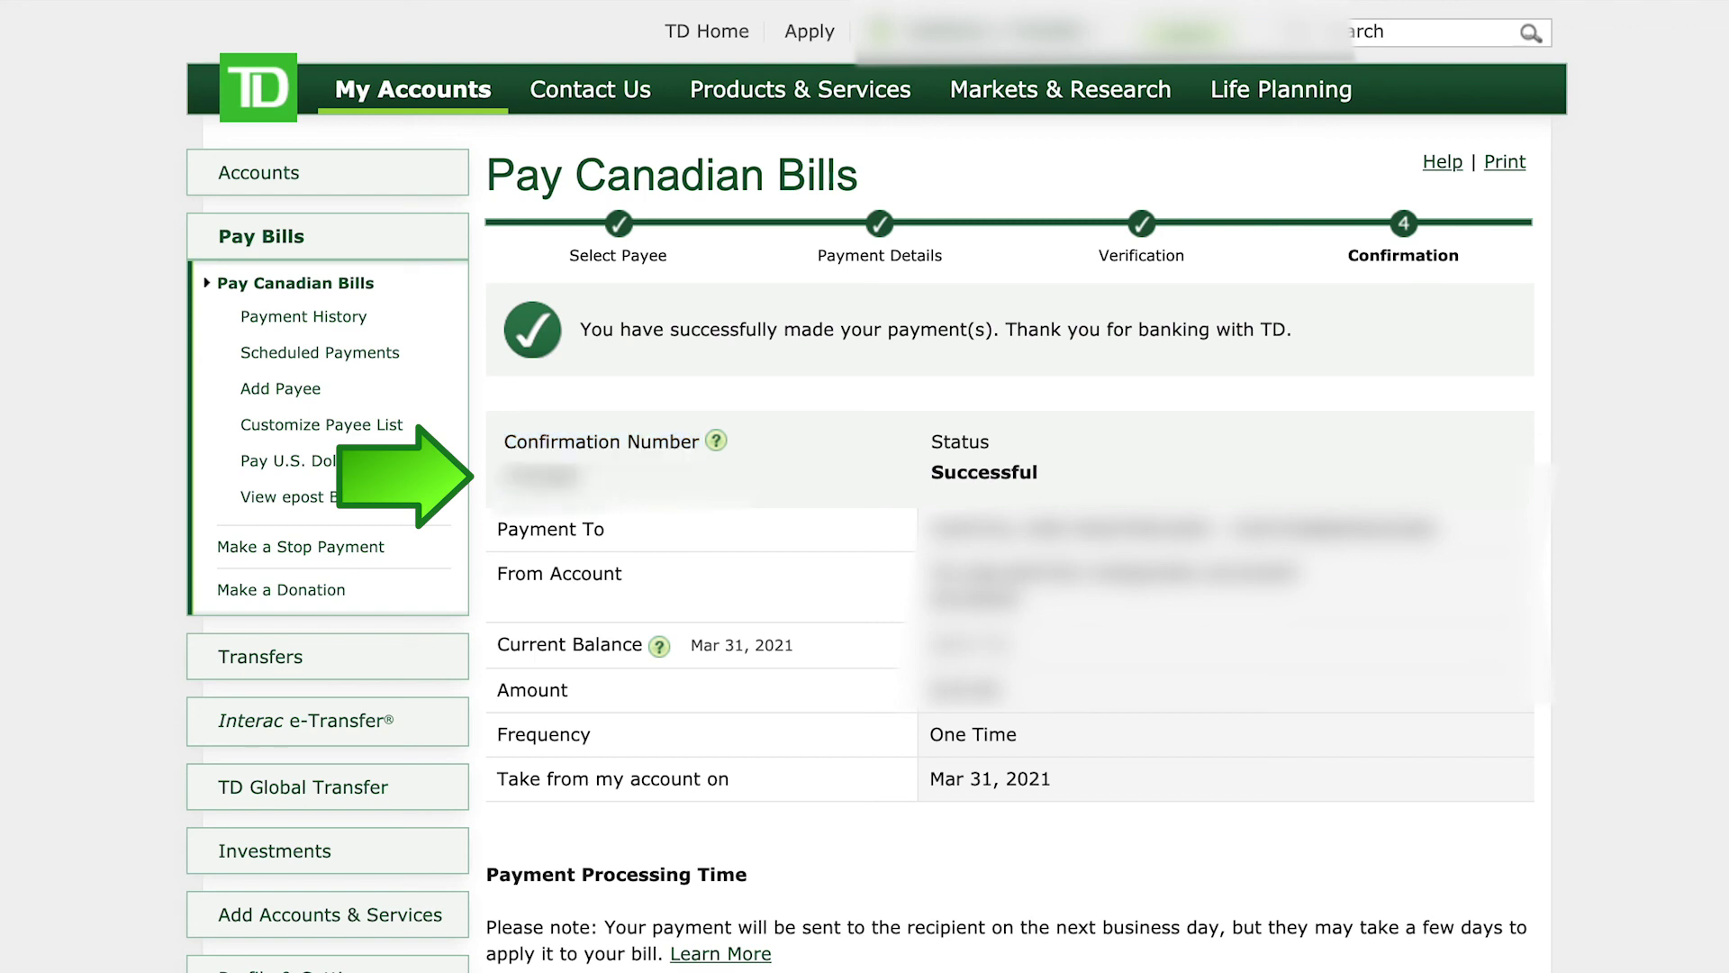
{"action": "double_click", "coordinate": [540, 476]}
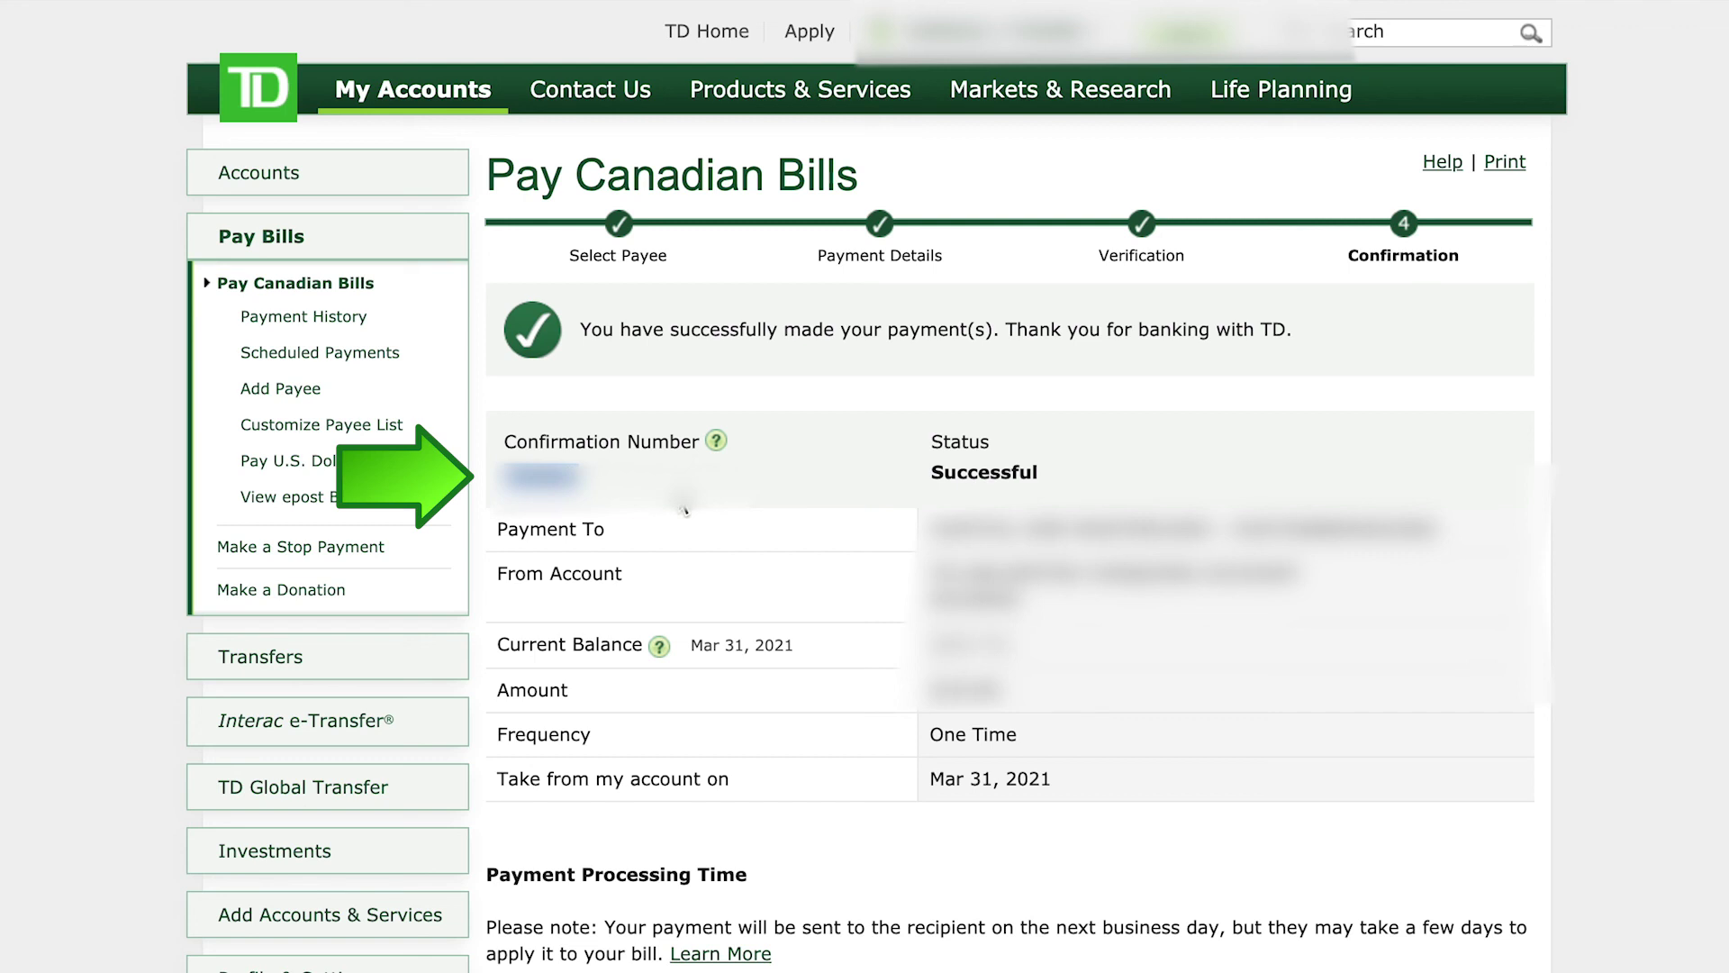
{"action": "left_click", "coordinate": [753, 497]}
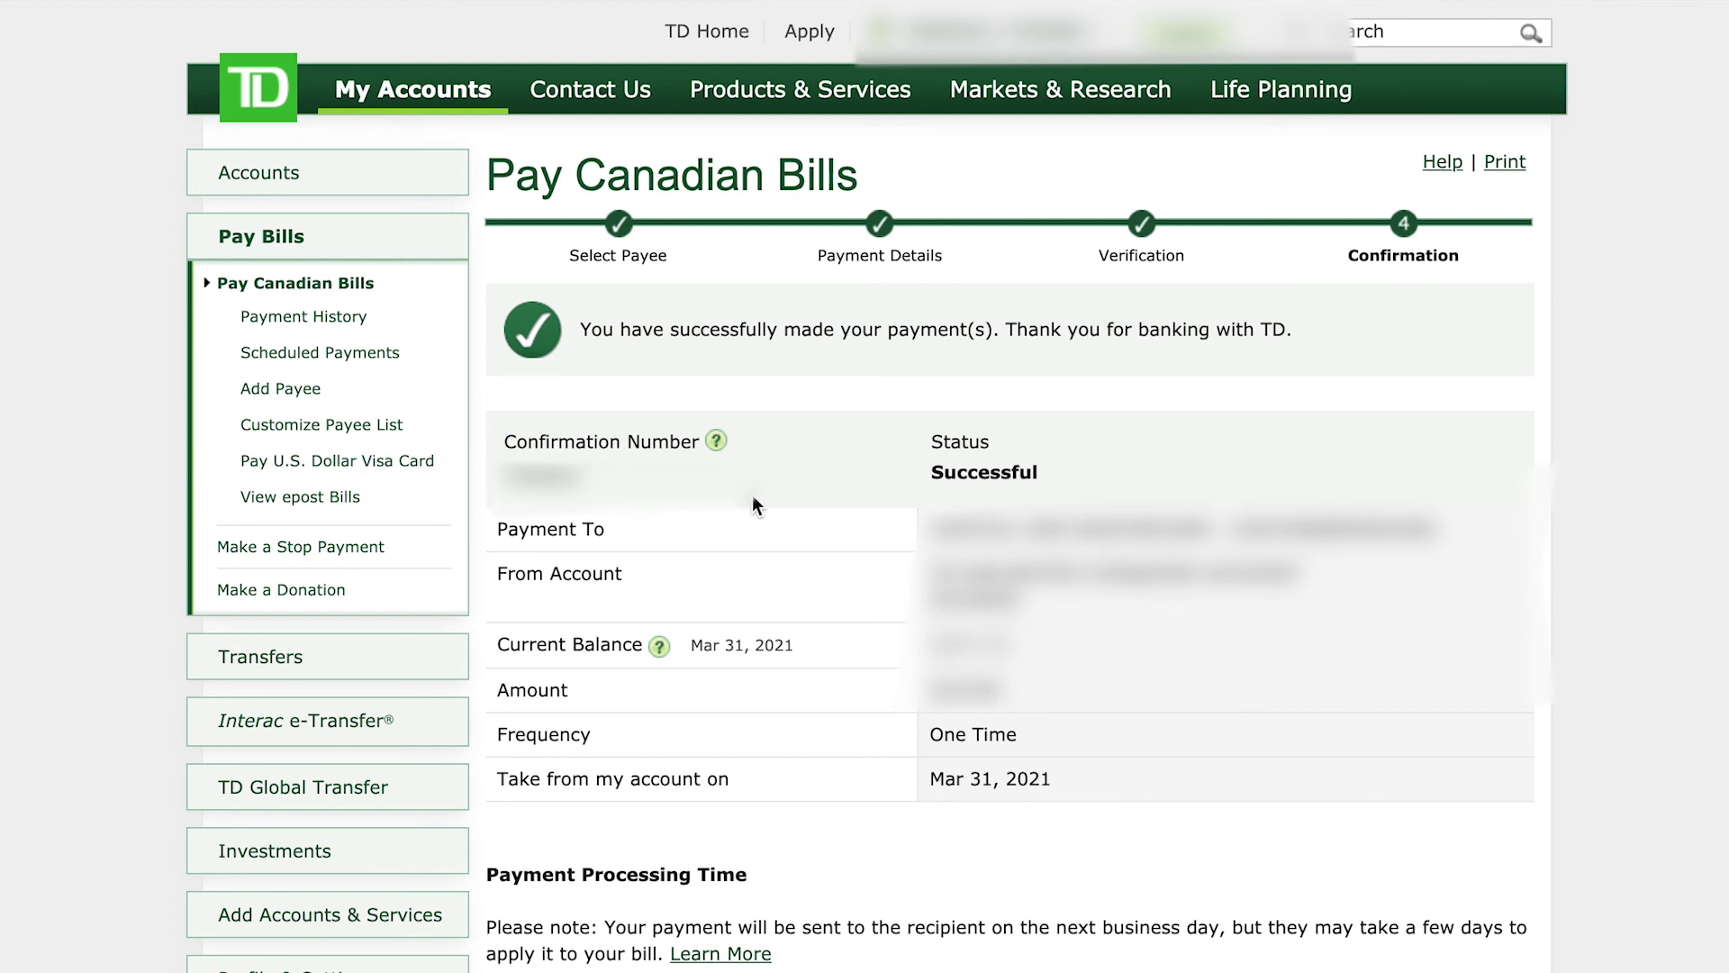
{"action": "left_click", "coordinate": [279, 175]}
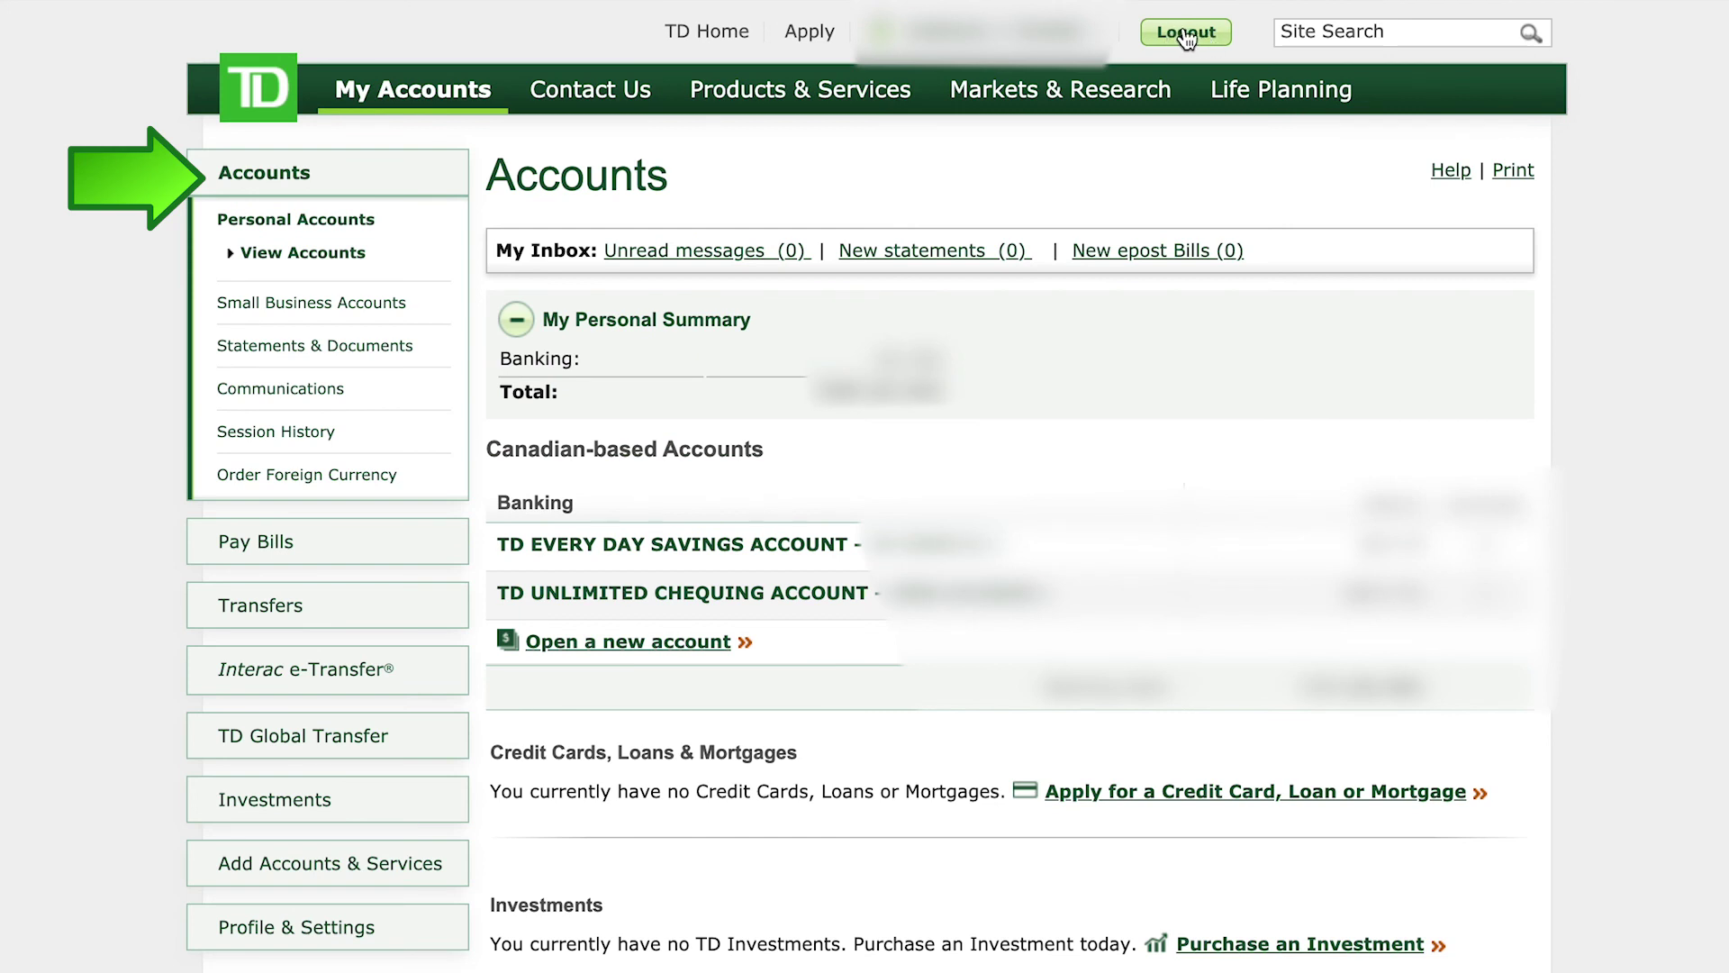
Step: Sign out of TD EasyWeb from the Accounts overview page with the Logout button
{"action": "left_click", "coordinate": [1187, 34]}
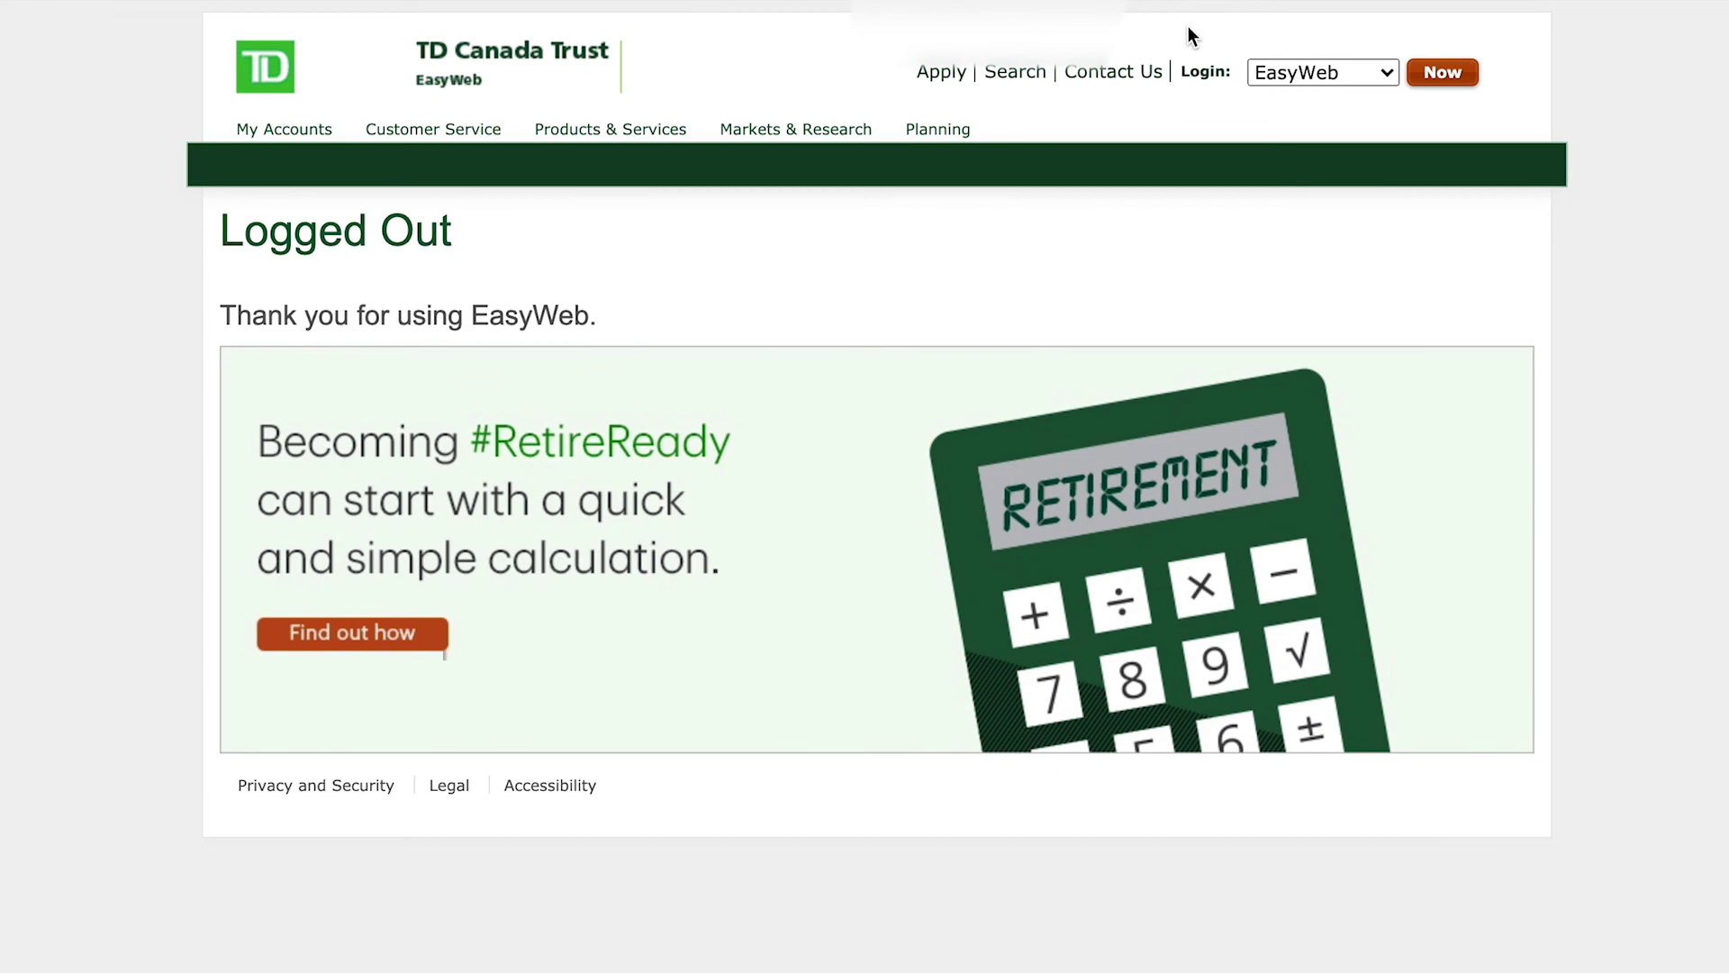